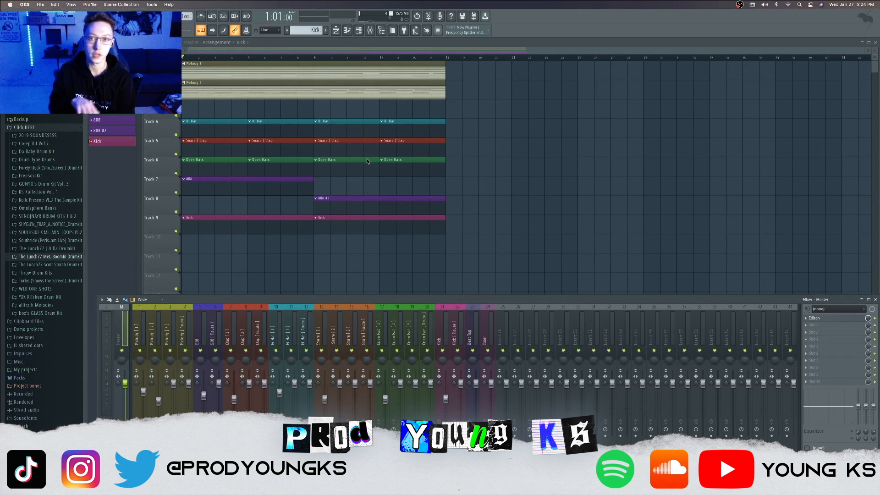
- Solo the Melody 1 track in the playlist and listen to it from the start
{"action": "left_click", "coordinate": [366, 162]}
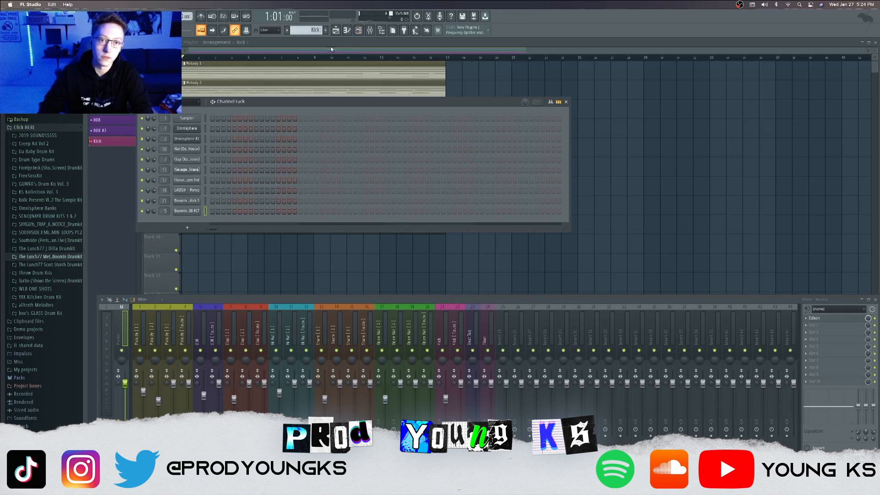
{"action": "left_click", "coordinate": [326, 44]}
{"action": "right_click", "coordinate": [178, 77]}
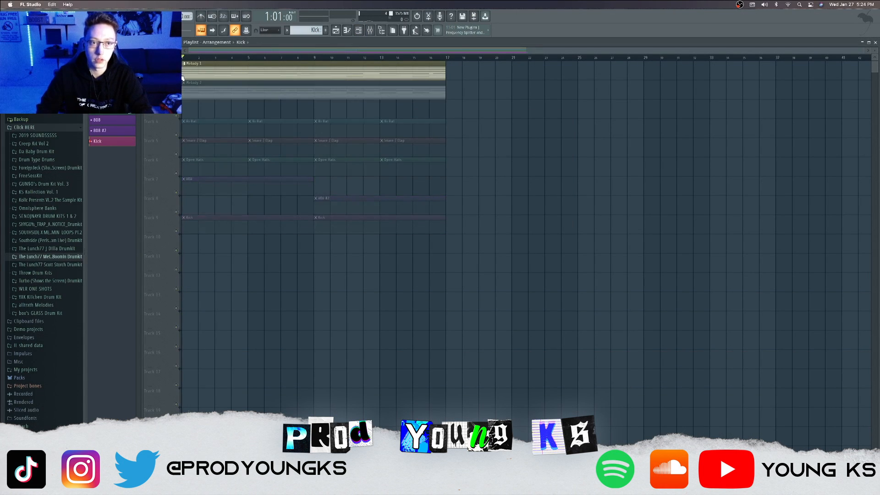
{"action": "key", "text": "space"}
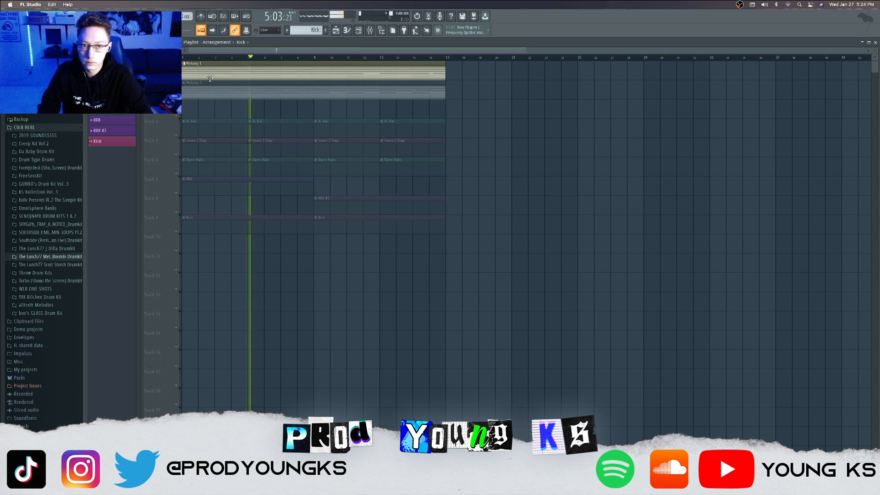
{"action": "key", "text": "space"}
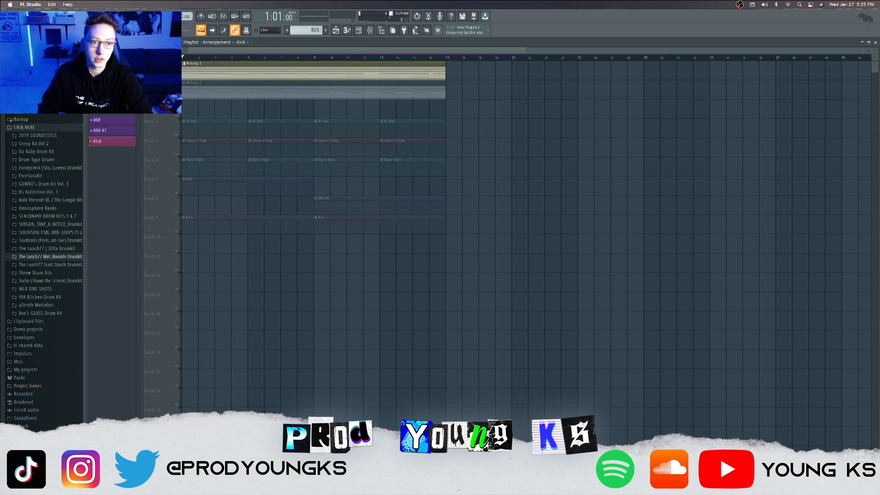
- Listen to the Melody 2 track on its own, and play all tracks together from bar 9
{"action": "right_click", "coordinate": [177, 95]}
{"action": "key", "text": "space"}
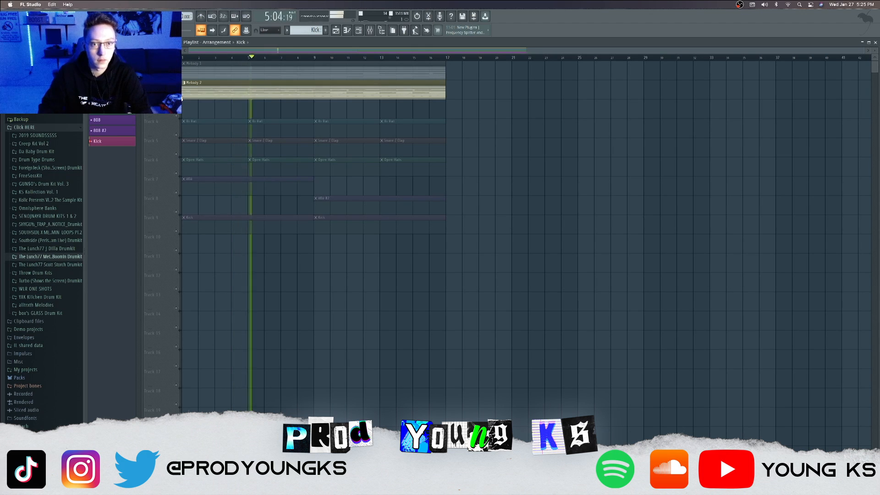
{"action": "right_click", "coordinate": [177, 95]}
{"action": "left_click", "coordinate": [315, 57]}
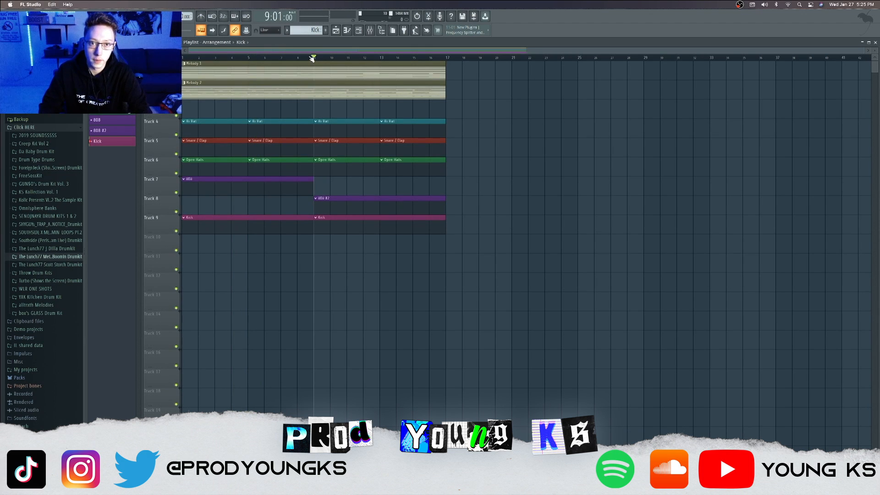
{"action": "key", "text": "space"}
- Audition the Hat sample in the Hi Hat pattern's piano roll and raise the volume of mixer track 10
{"action": "left_click", "coordinate": [359, 31]}
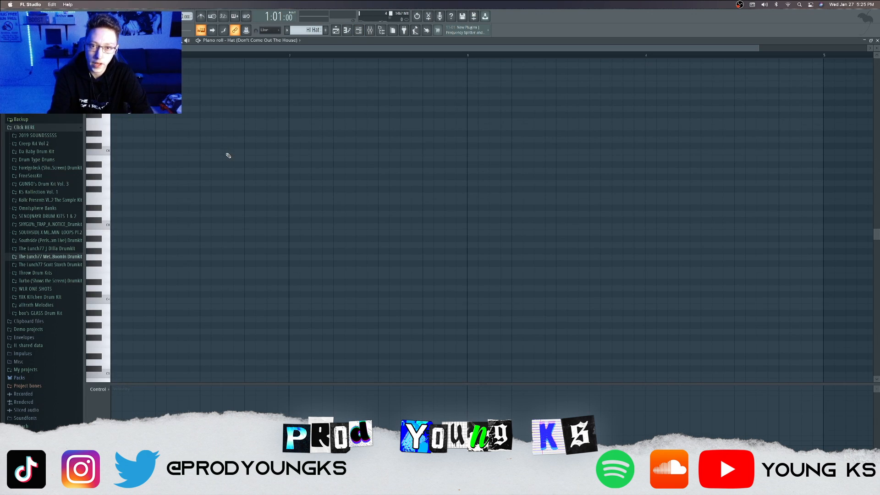
{"action": "key", "text": "q"}
{"action": "key", "text": "m"}
{"action": "key", "text": "b"}
{"action": "key", "text": "3"}
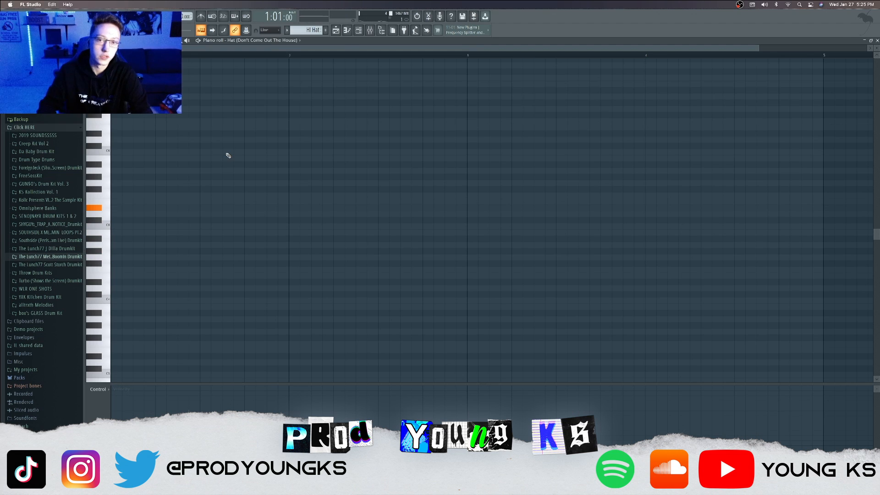
{"action": "key", "text": "F9"}
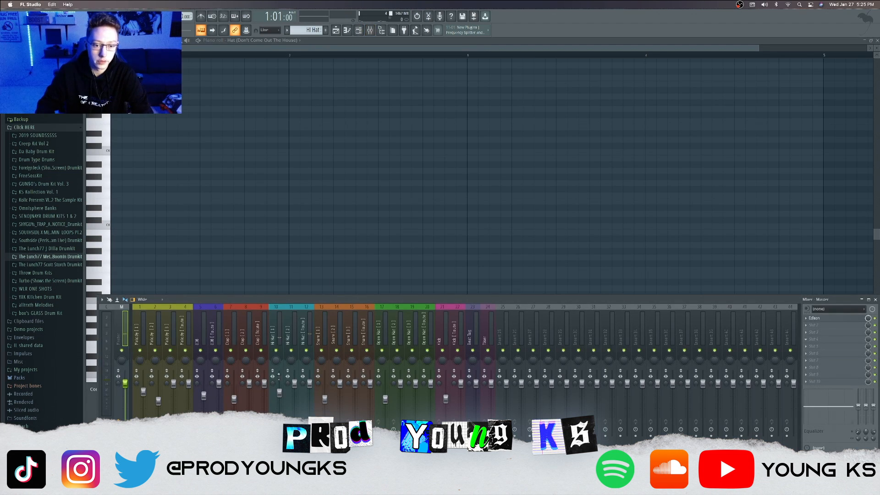
{"action": "left_click", "coordinate": [279, 376]}
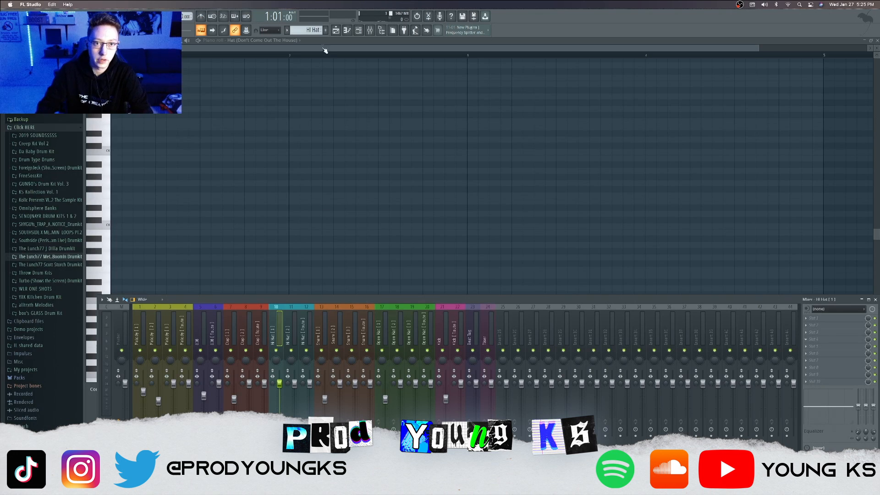
- Fill every 2 steps of the Hat channel in the Hi Hat pattern and play the result
{"action": "left_click", "coordinate": [120, 226]}
{"action": "right_click", "coordinate": [131, 227]}
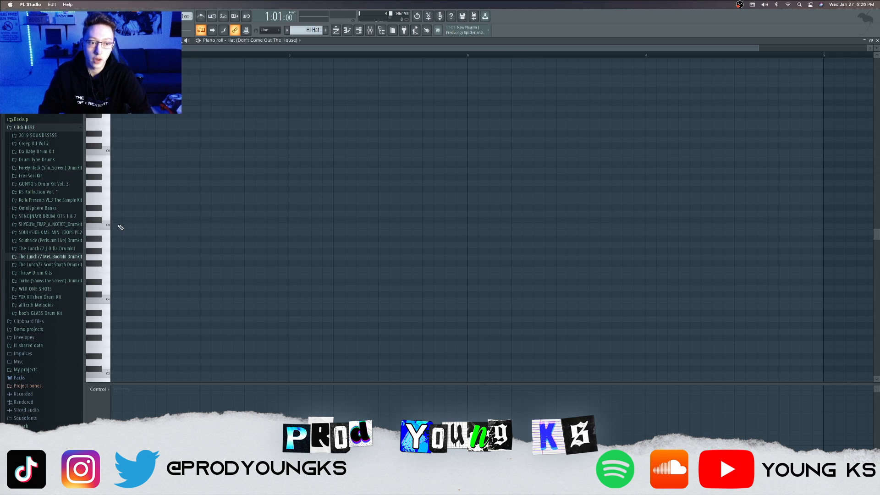
{"action": "key", "text": "F6"}
{"action": "right_click", "coordinate": [197, 148]}
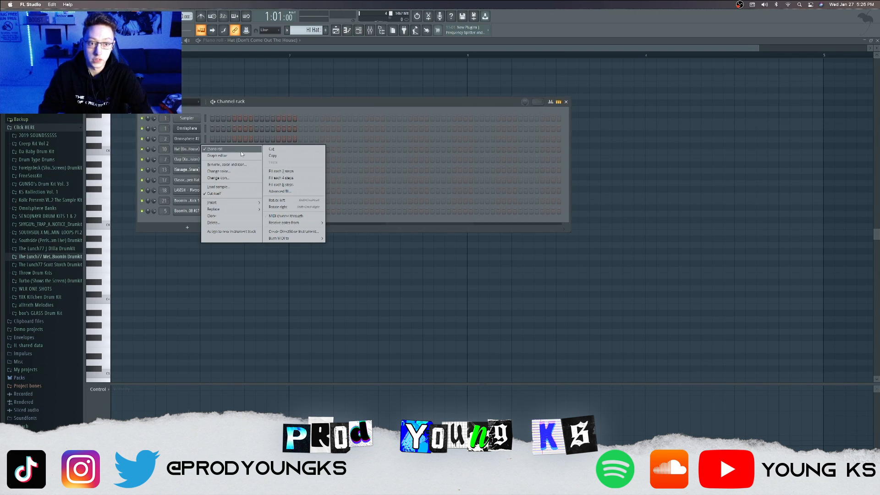
{"action": "left_click", "coordinate": [284, 171]}
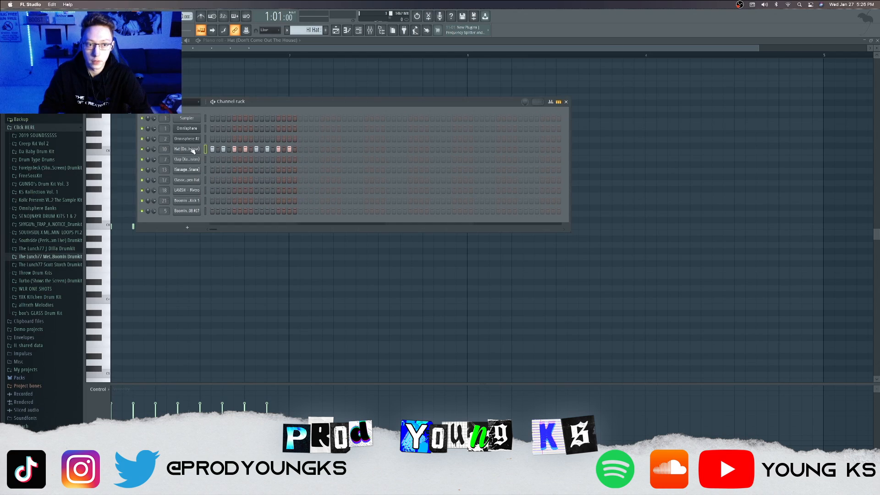
{"action": "key", "text": "space"}
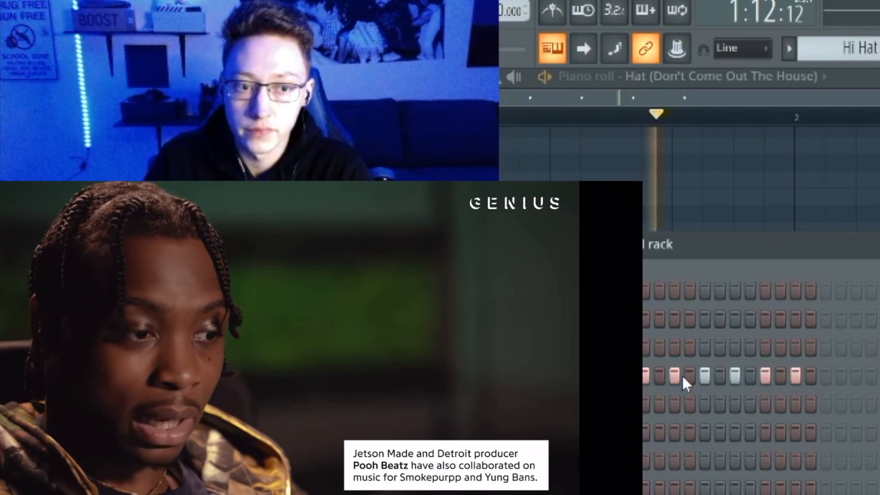
{"action": "key", "text": "space"}
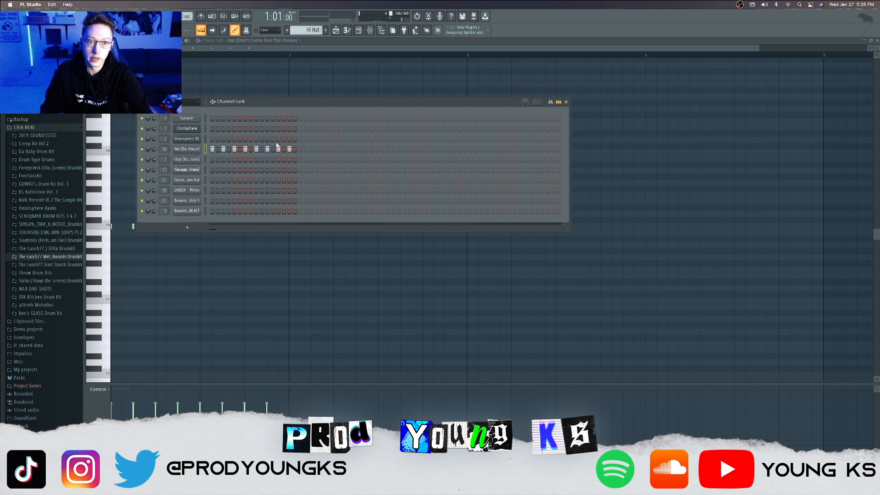
- Cut the filled steps from the Hat channel and return to its empty piano roll
{"action": "left_click", "coordinate": [313, 45]}
{"action": "left_click", "coordinate": [257, 257]}
{"action": "key", "text": "space"}
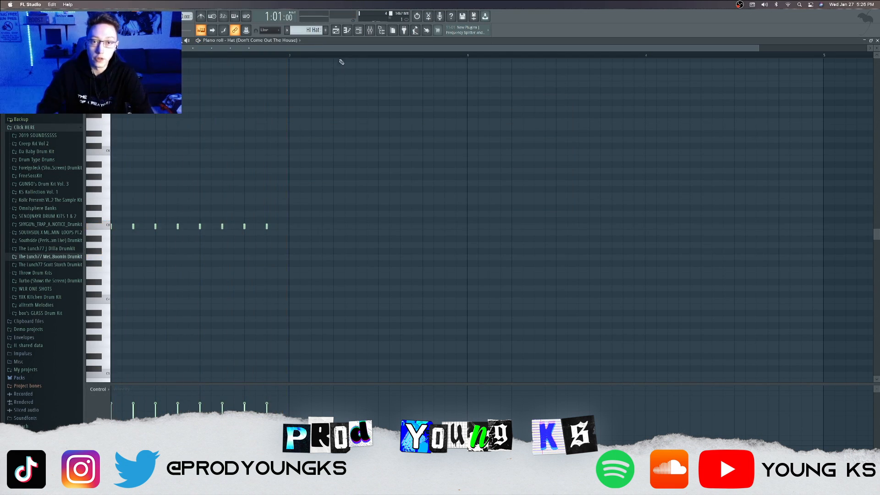
{"action": "left_click", "coordinate": [361, 31]}
{"action": "right_click", "coordinate": [186, 152]}
{"action": "left_click", "coordinate": [276, 151]}
{"action": "left_click", "coordinate": [270, 40]}
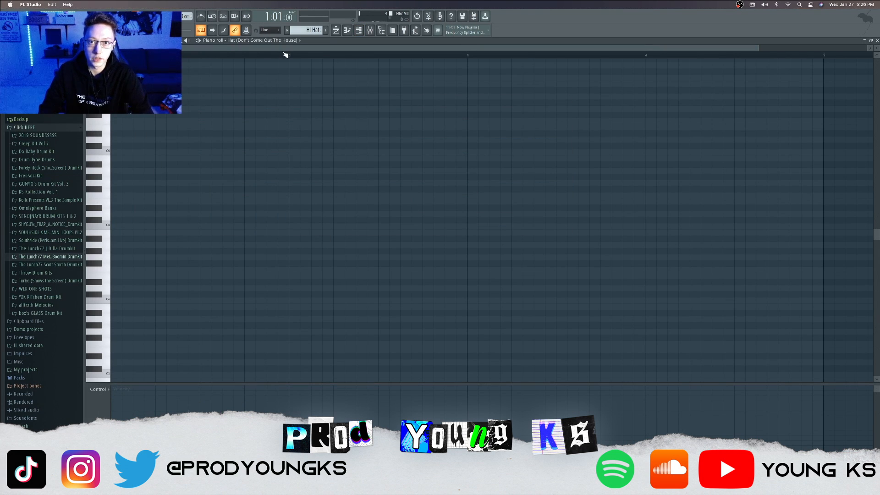
- Place two consecutive eighth-note hats on the C5 row in the first beat of bar 1
{"action": "left_click", "coordinate": [131, 226]}
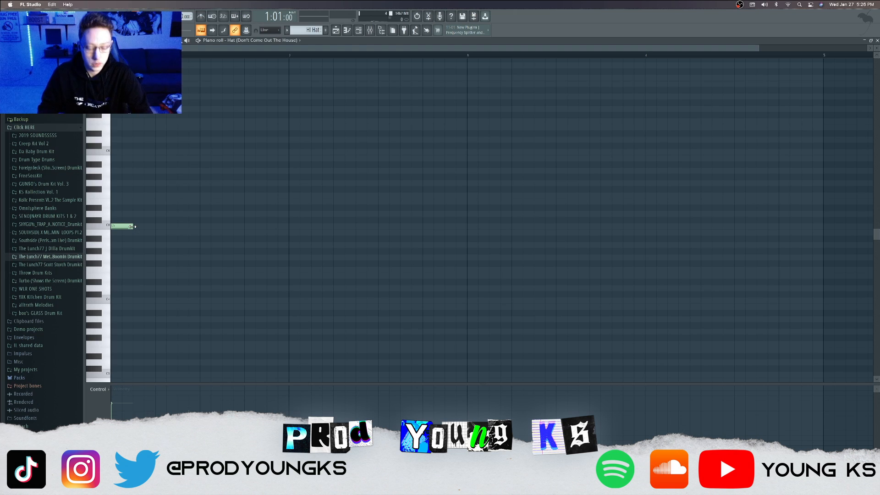
{"action": "left_click", "coordinate": [132, 226]}
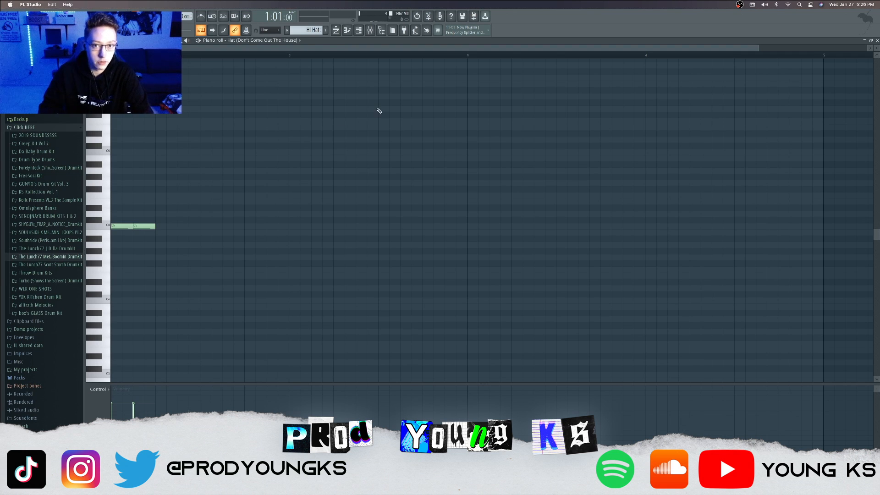
{"action": "left_click_drag", "start_coordinate": [757, 48], "coordinate": [572, 49]}
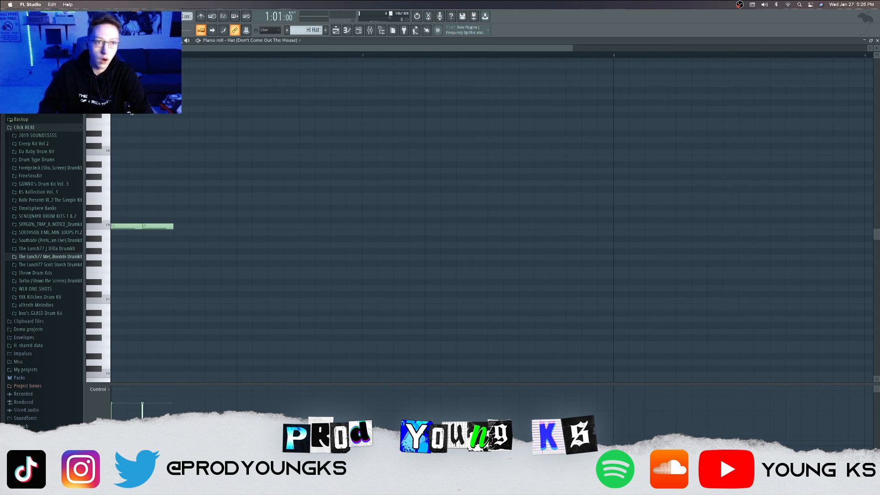
{"action": "left_click", "coordinate": [103, 40]}
{"action": "left_click", "coordinate": [112, 100]}
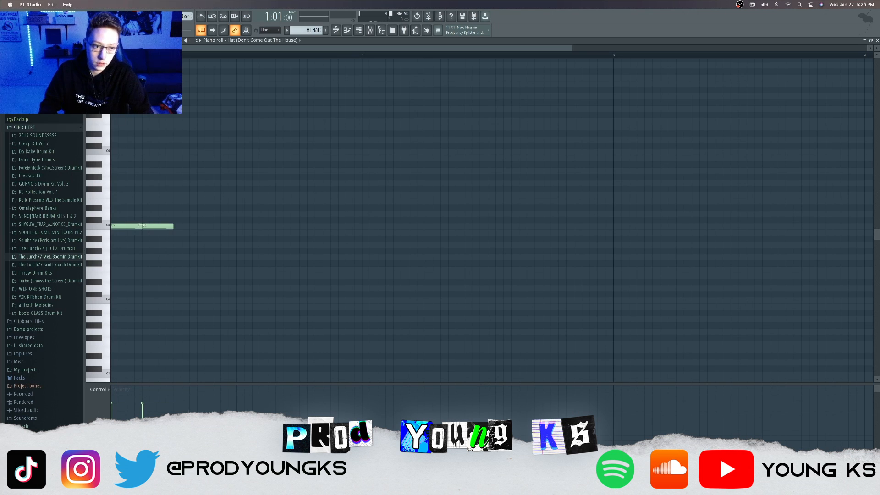
- Turn the first hat note into a fast three-hit roll and lower the following note by five semitones
{"action": "left_click_drag", "start_coordinate": [138, 227], "coordinate": [115, 226]}
{"action": "key", "text": "ctrl+b"}
{"action": "key", "text": "ctrl+b"}
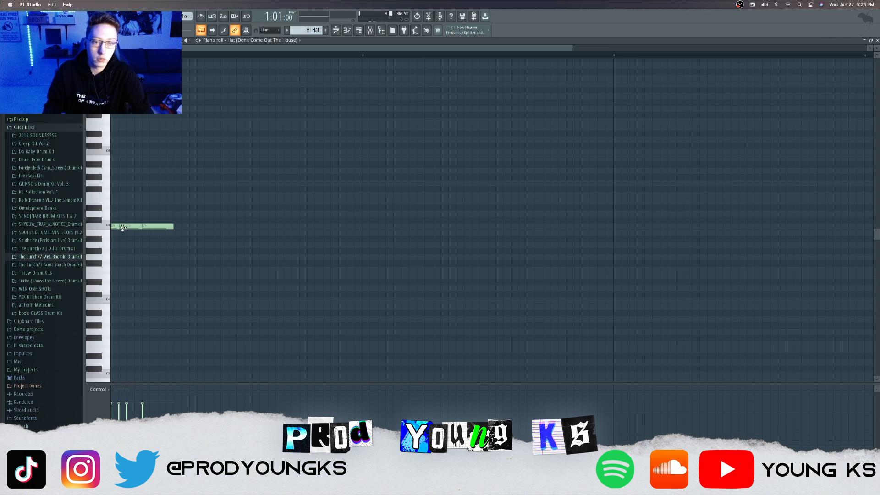
{"action": "key", "text": "space"}
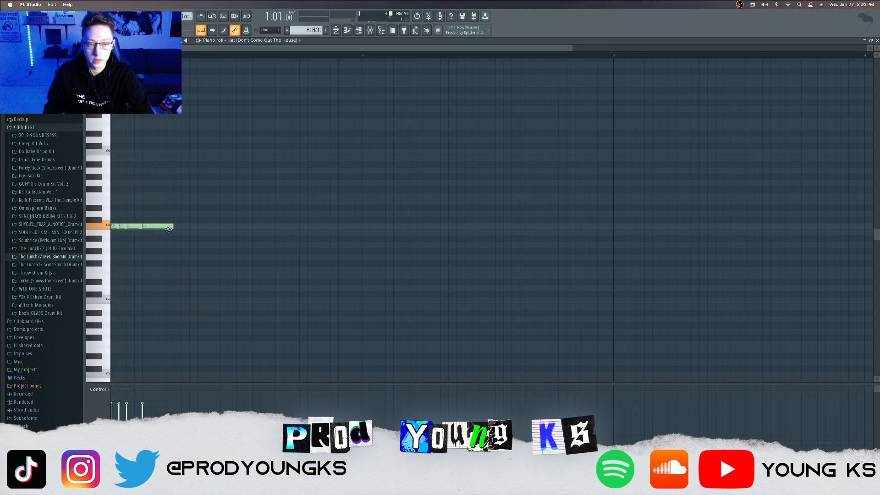
{"action": "left_click_drag", "start_coordinate": [154, 229], "coordinate": [156, 263]}
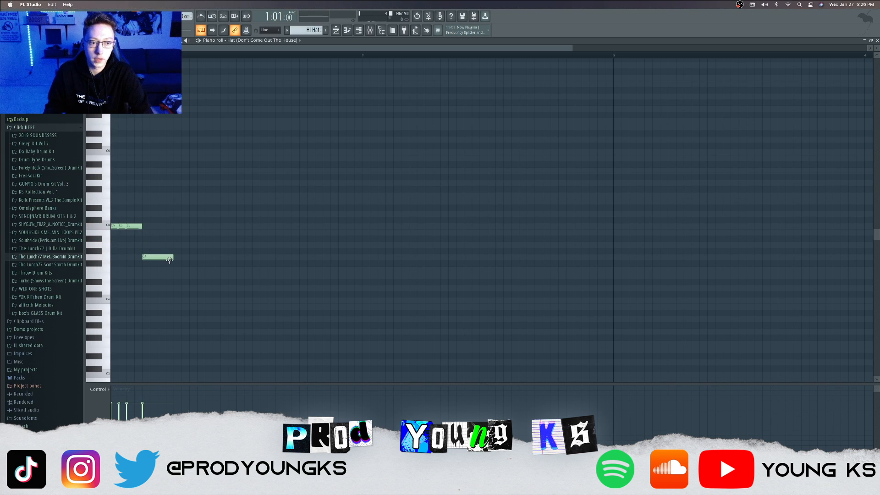
- Add a fast double hat hit on beat 2 and single hats on the following offbeat and on beat 3
{"action": "left_click", "coordinate": [177, 227]}
{"action": "left_click_drag", "start_coordinate": [204, 227], "coordinate": [184, 229]}
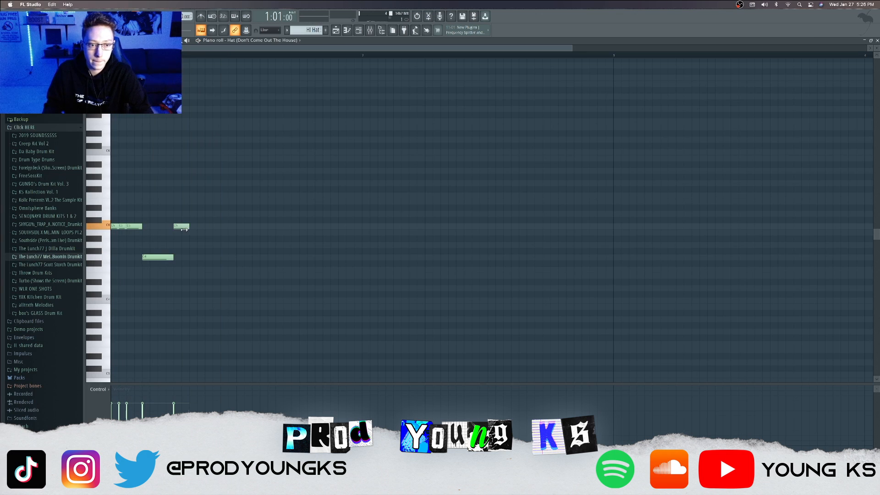
{"action": "left_click", "coordinate": [194, 228]}
{"action": "key", "text": "space"}
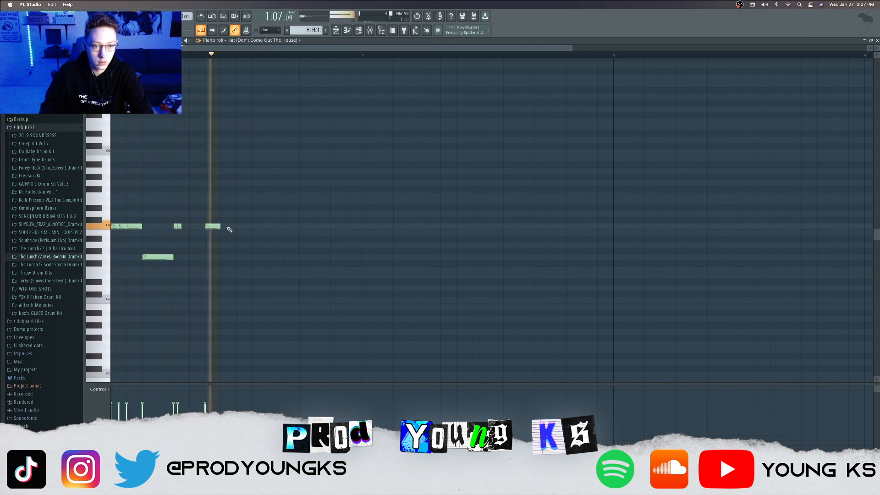
{"action": "left_click", "coordinate": [240, 228]}
{"action": "mouse_move", "coordinate": [242, 227]}
{"action": "left_mouse_down"}
{"action": "mouse_move", "coordinate": [245, 247]}
{"action": "mouse_move", "coordinate": [240, 226]}
{"action": "left_mouse_up"}
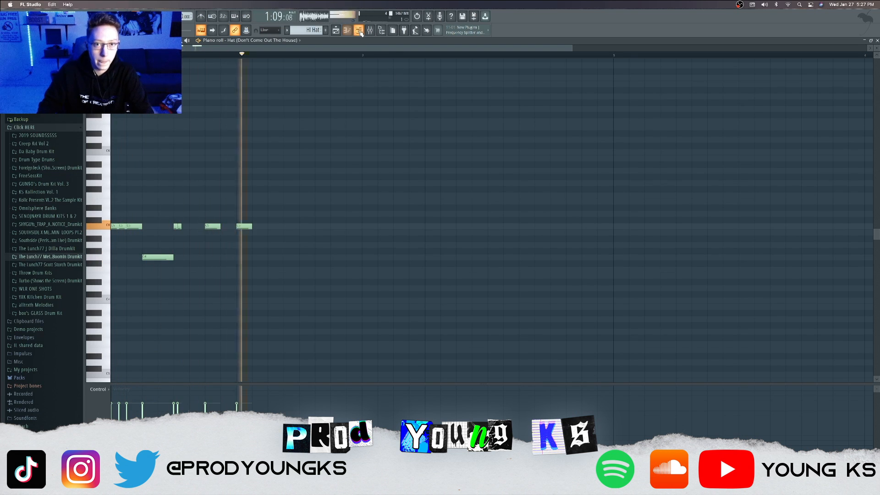
- Place Clap hits on steps 9, 25, 41 and 57 of the Snare / Clap pattern and play them
{"action": "key", "text": "F6"}
{"action": "scroll", "coordinate": [313, 30], "scroll_direction": "down", "scroll_amount": 1}
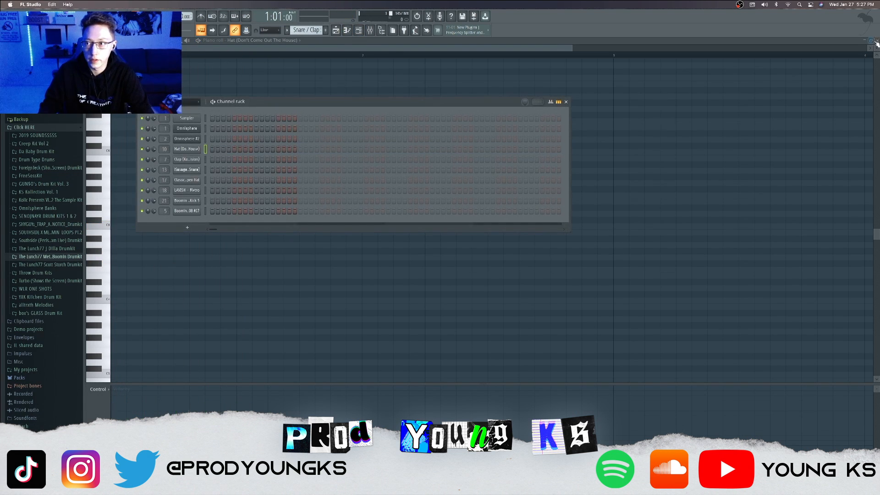
{"action": "left_click", "coordinate": [877, 41]}
{"action": "double_click", "coordinate": [287, 46]}
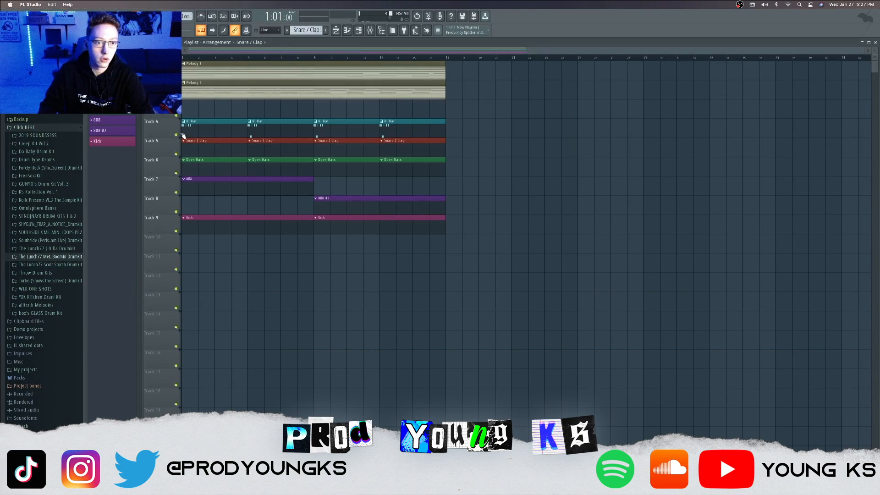
{"action": "left_click", "coordinate": [359, 29]}
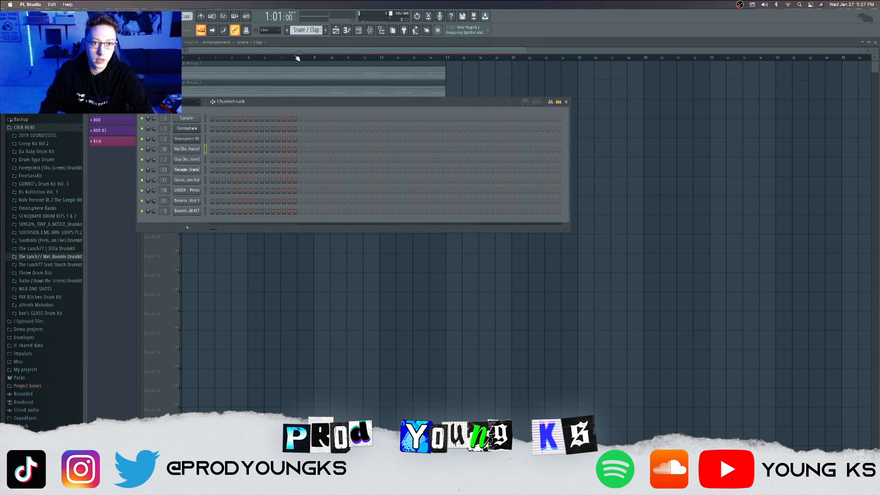
{"action": "left_click", "coordinate": [256, 160]}
{"action": "key", "text": "space"}
{"action": "left_click", "coordinate": [344, 159]}
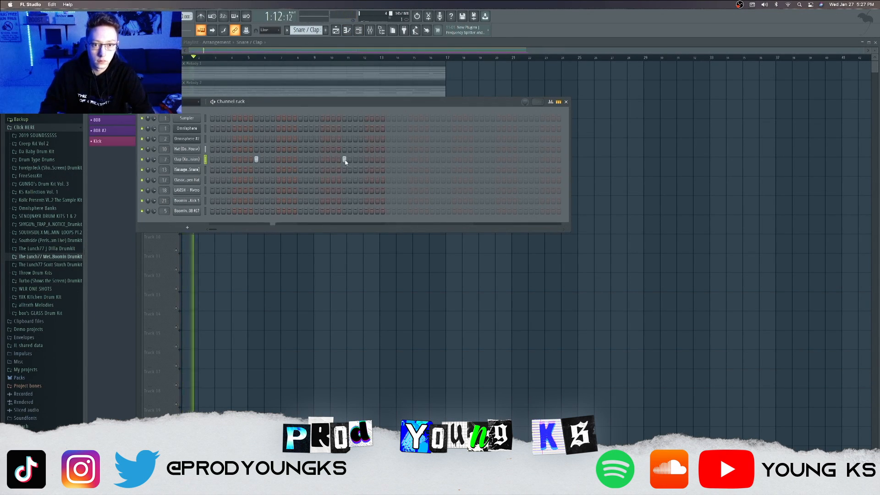
{"action": "left_click", "coordinate": [433, 159]}
{"action": "key", "text": "space"}
{"action": "left_click", "coordinate": [521, 160]}
{"action": "key", "text": "space"}
- In the Hi Hat pattern, add a hat on the offbeat after beat 3 and a double hit three semitones lower on beat 4
{"action": "scroll", "coordinate": [308, 30], "scroll_direction": "up", "scroll_amount": 1}
{"action": "left_click", "coordinate": [344, 33]}
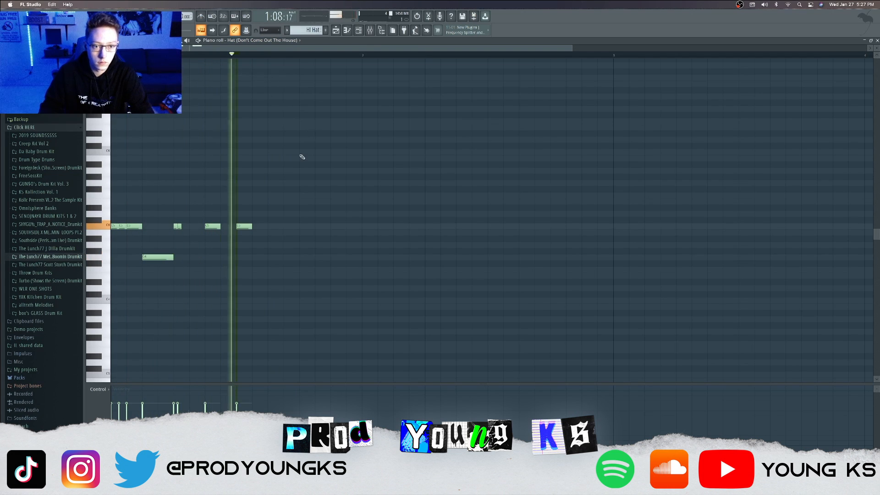
{"action": "left_click", "coordinate": [269, 227]}
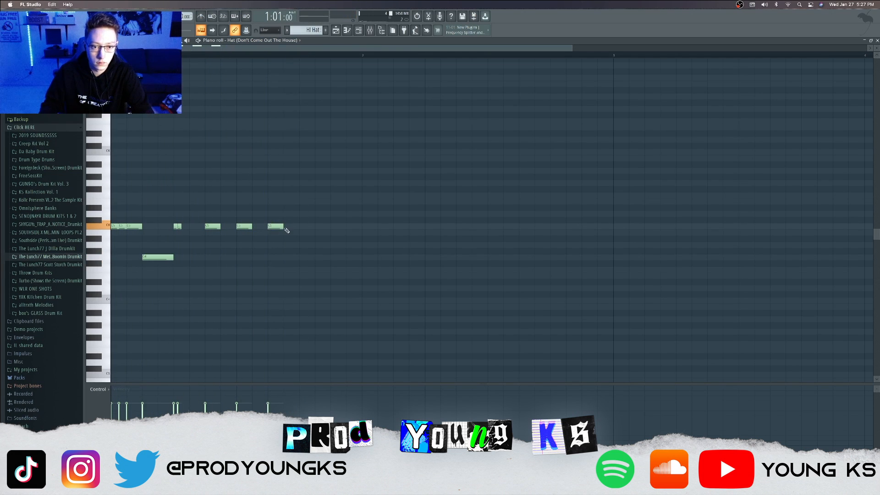
{"action": "key", "text": "space"}
{"action": "left_click_drag", "start_coordinate": [301, 228], "coordinate": [301, 245]}
{"action": "key", "text": "space"}
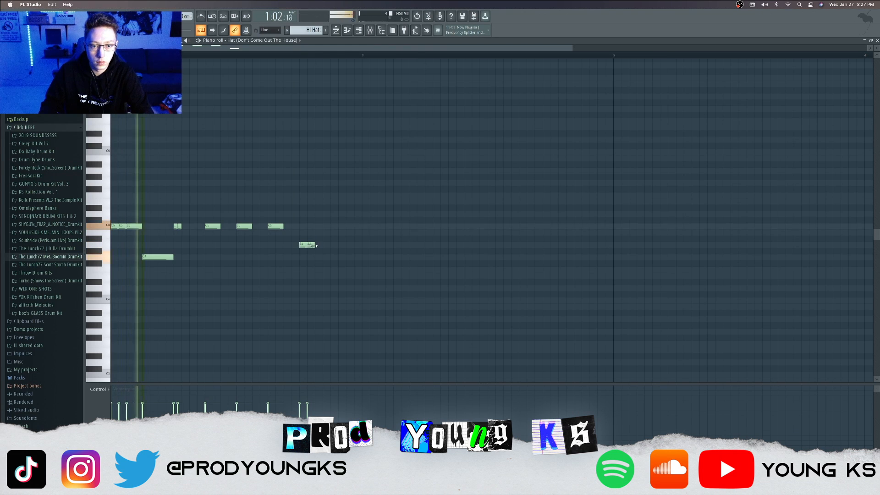
{"action": "key", "text": "space"}
{"action": "key", "text": "space"}
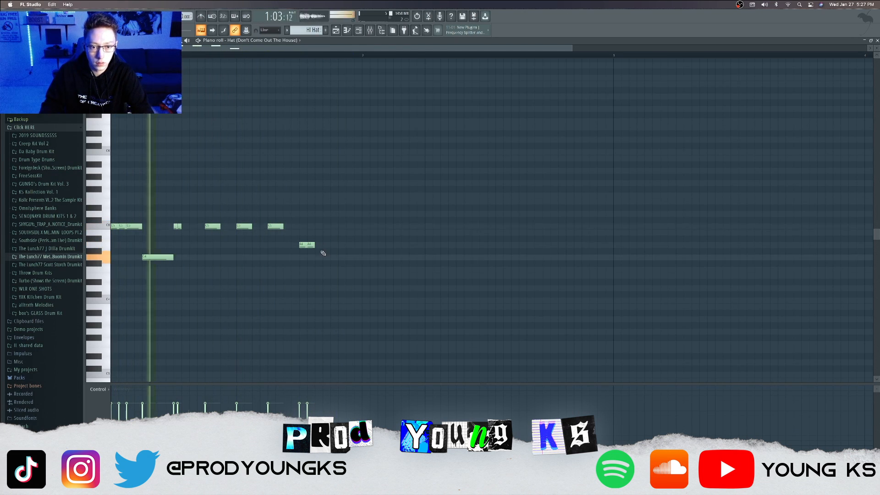
- Add a fast four-hit hat roll on the offbeat after beat 4, seven semitones below the main hats, and play the pattern
{"action": "left_click", "coordinate": [334, 247]}
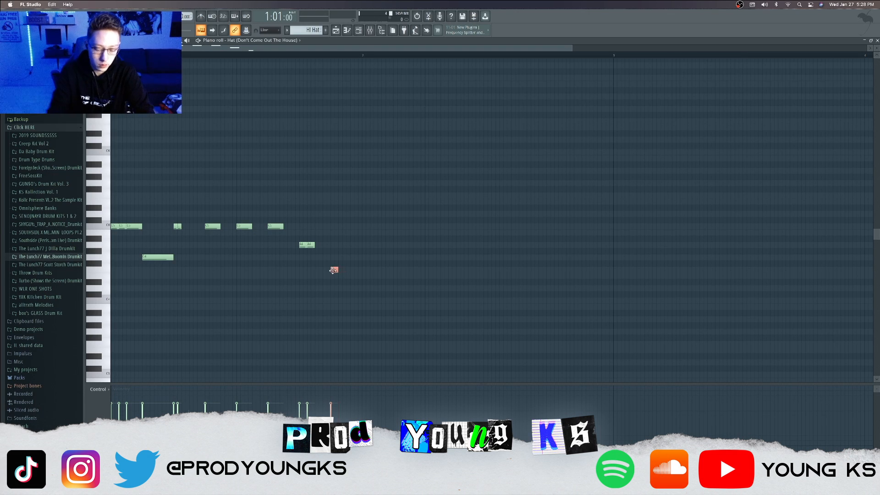
{"action": "key", "text": "super+b"}
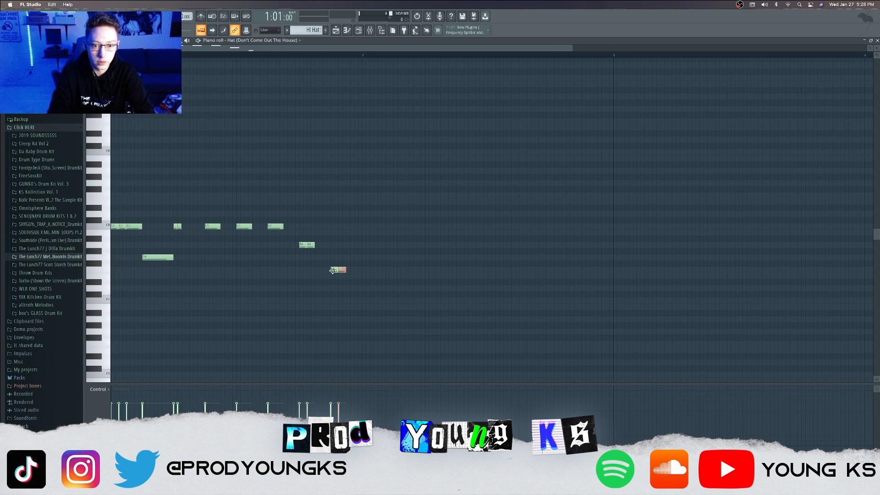
{"action": "left_click_drag", "start_coordinate": [350, 281], "coordinate": [330, 271]}
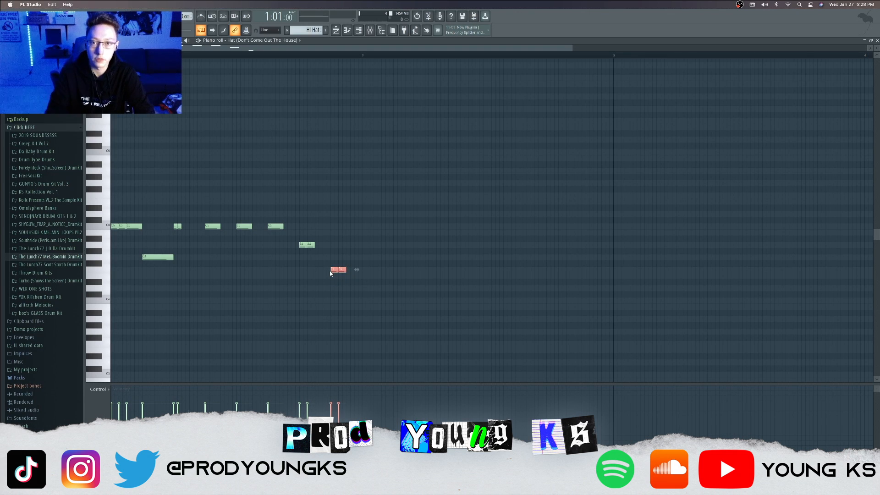
{"action": "left_click_drag", "start_coordinate": [364, 290], "coordinate": [325, 265]}
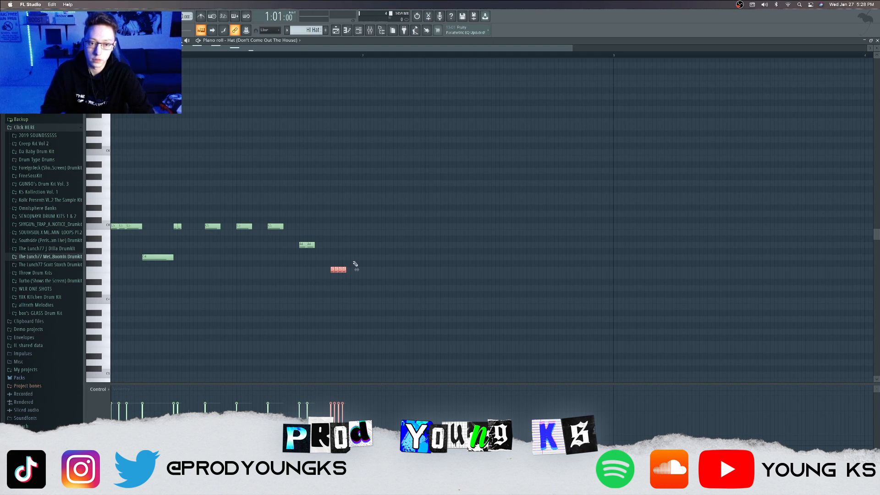
{"action": "key", "text": "space"}
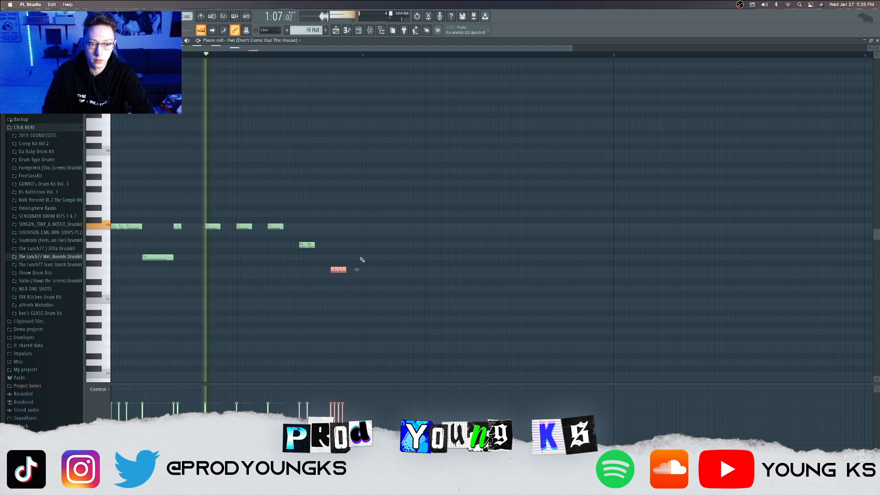
- Deselect the roll and add an extra hat directly after the single hat on the offbeat following beat 3
{"action": "left_click", "coordinate": [351, 260], "text": "super"}
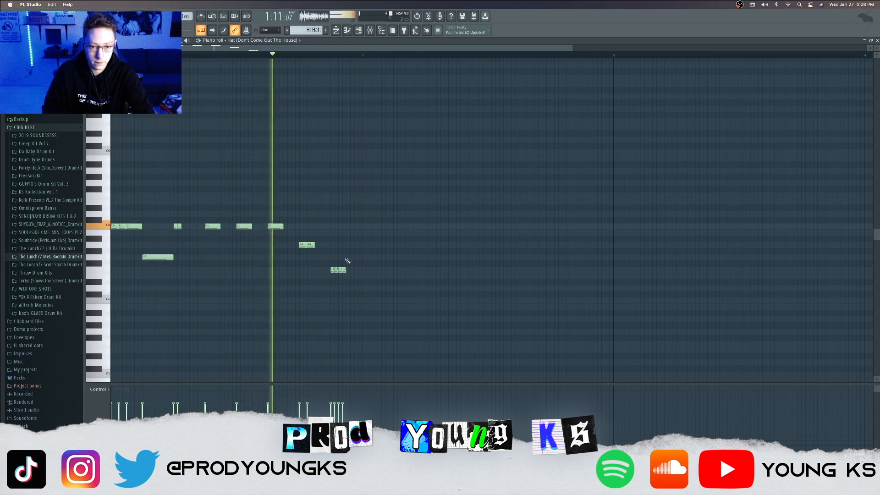
{"action": "left_click", "coordinate": [287, 227]}
{"action": "left_click_drag", "start_coordinate": [290, 227], "coordinate": [298, 228]}
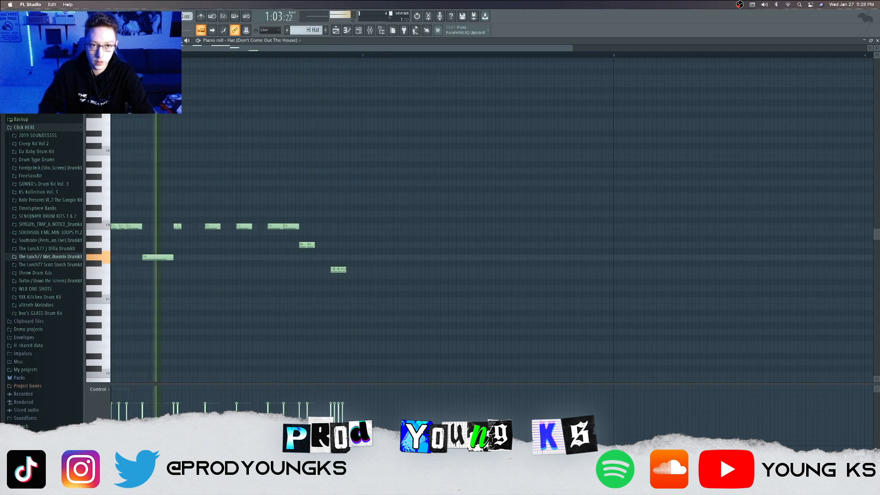
{"action": "key", "text": "space"}
- Try the Snare / Clap pattern with a hat on every second step, play it and undo the fill
{"action": "key", "text": "F6"}
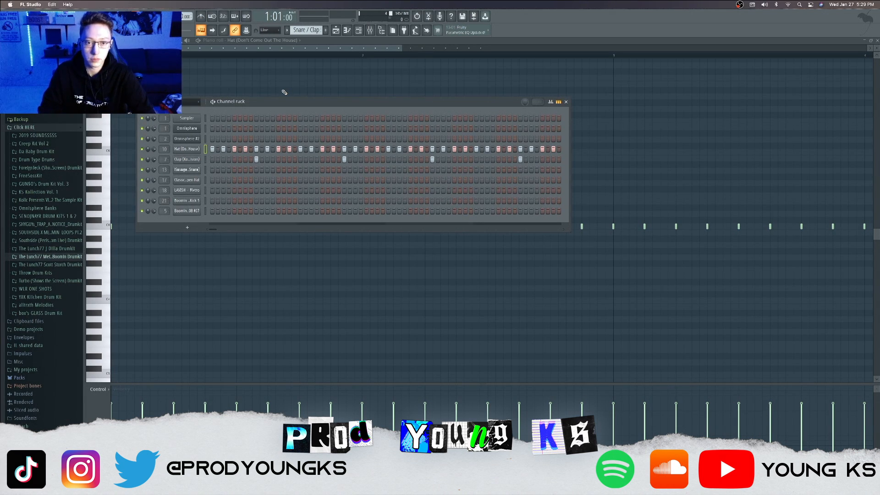
{"action": "key", "text": "space"}
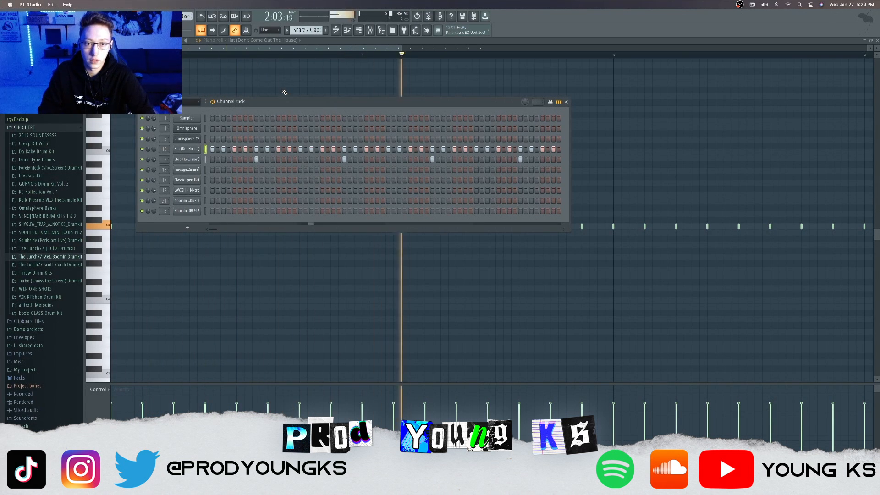
{"action": "key", "text": "space"}
{"action": "key", "text": "super+z"}
{"action": "scroll", "coordinate": [308, 30], "scroll_direction": "up", "scroll_amount": 1}
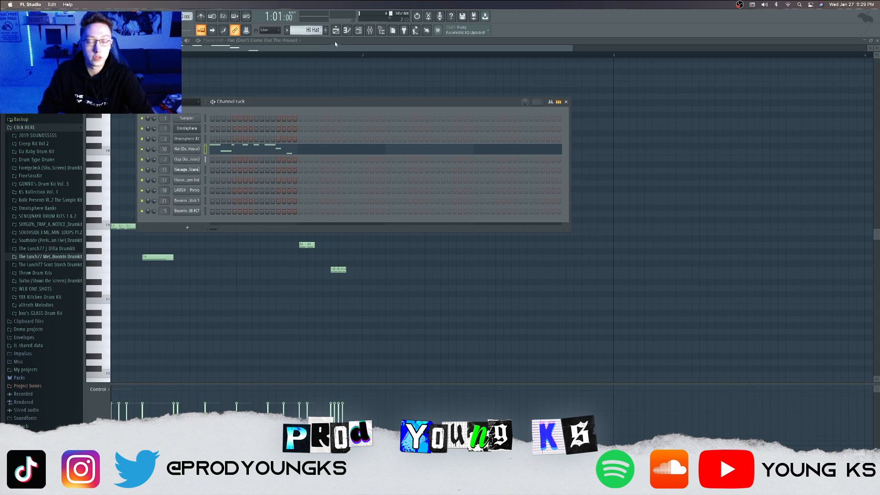
{"action": "key", "text": "F6"}
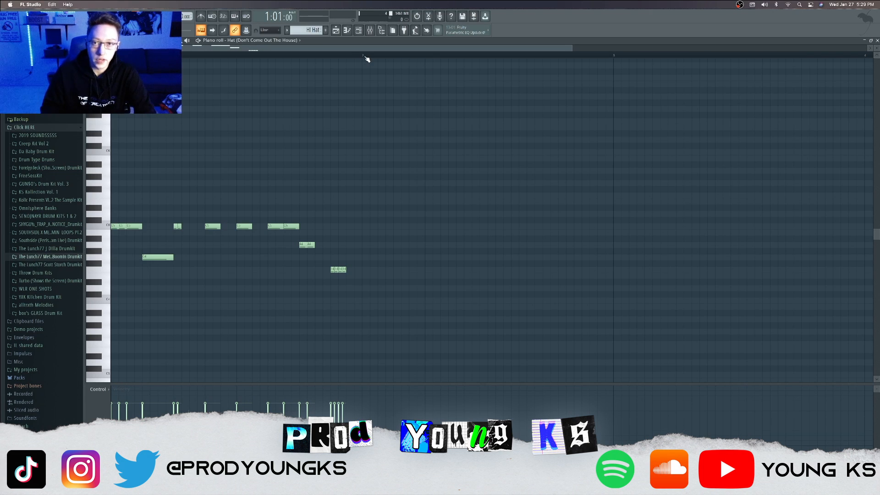
- Place single hats on beat 1 of bar 2 and on the offbeat right after it
{"action": "left_click", "coordinate": [366, 226]}
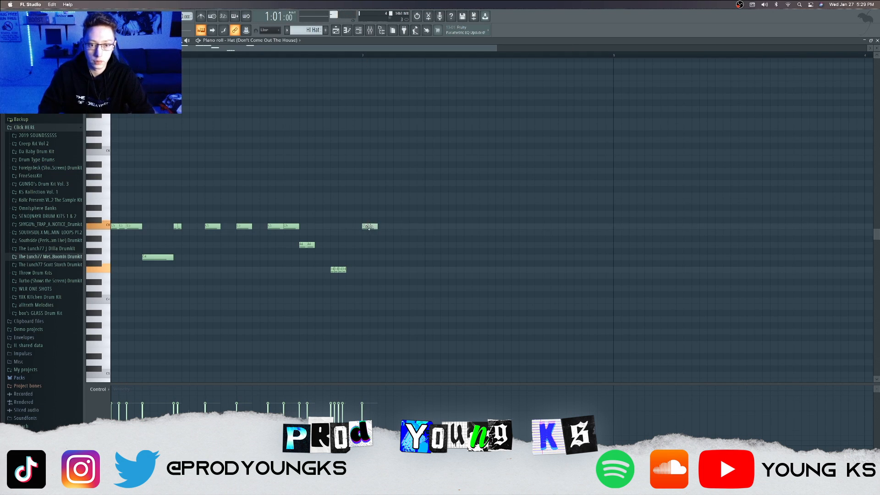
{"action": "key", "text": "space"}
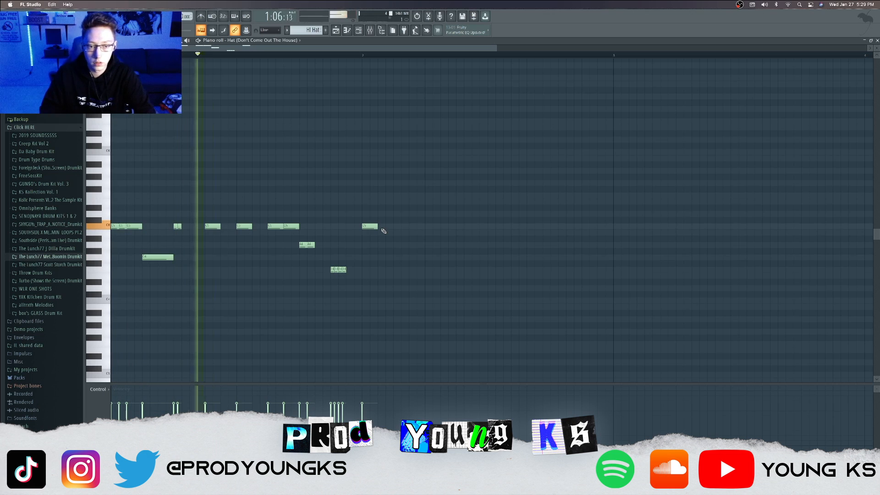
{"action": "left_click", "coordinate": [397, 226]}
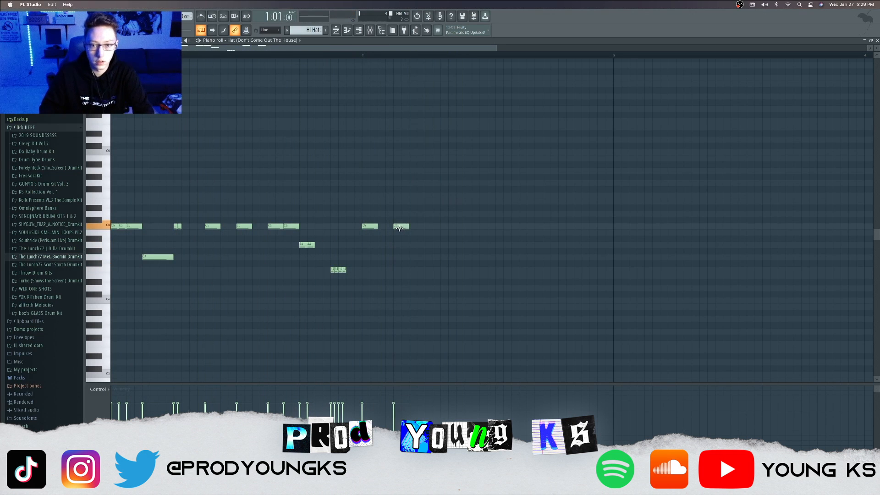
- Try a double hat hit directly after the first offbeat hat of bar 2 and play it
{"action": "left_click", "coordinate": [413, 226]}
{"action": "key", "text": "space"}
{"action": "key", "text": "space"}
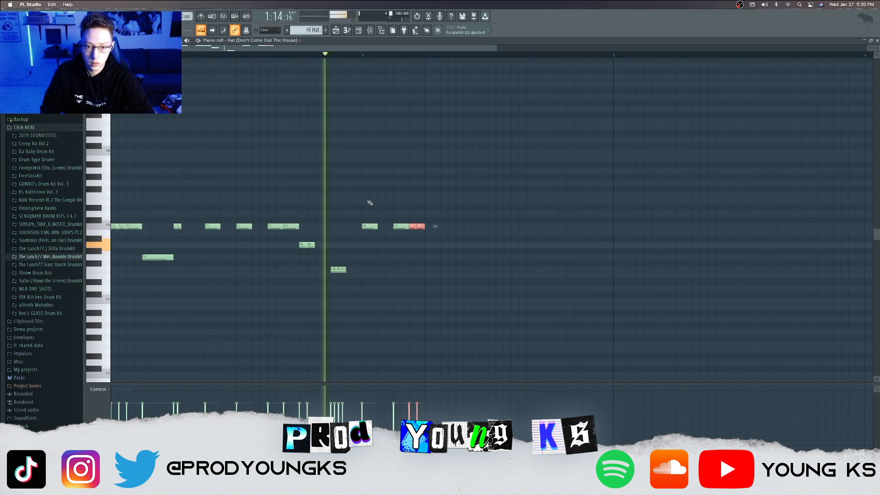
{"action": "key", "text": "space"}
{"action": "right_click", "coordinate": [419, 227]}
{"action": "key", "text": "space"}
- Add a roll of four fast hat hits starting on beat 2 of bar 2
{"action": "left_click", "coordinate": [428, 228]}
{"action": "left_click", "coordinate": [437, 229], "text": "super"}
{"action": "key", "text": "super+b"}
{"action": "key", "text": "space"}
{"action": "key", "text": "space"}
- Add a single hat on the offbeat right after the bar 2 roll and lower it by three semitones
{"action": "left_click", "coordinate": [462, 226]}
{"action": "left_click", "coordinate": [462, 226]}
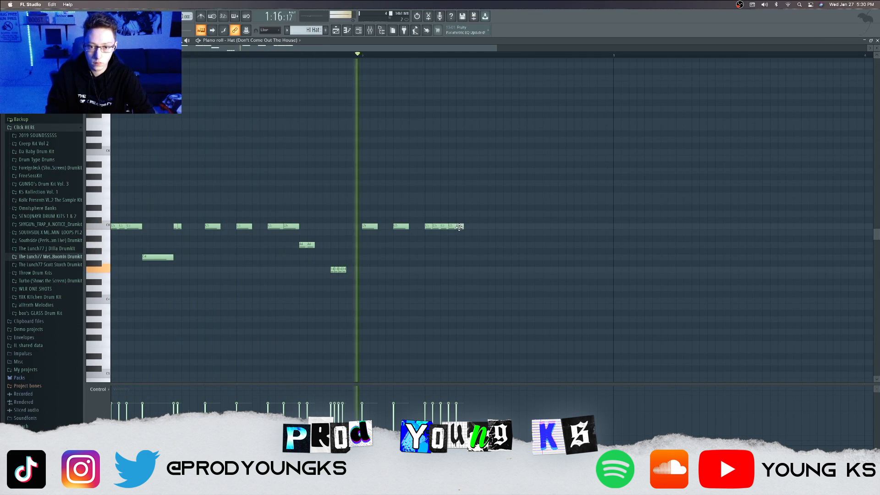
{"action": "left_click", "coordinate": [464, 226]}
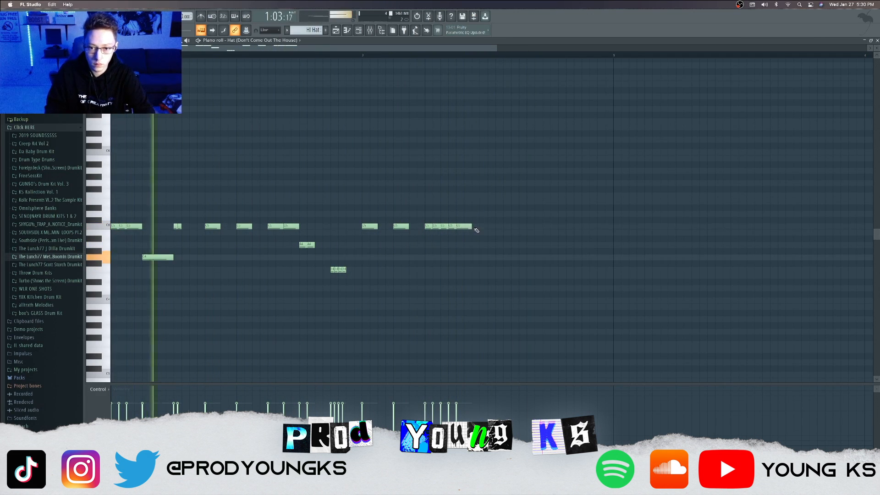
{"action": "left_click_drag", "start_coordinate": [463, 226], "coordinate": [465, 247]}
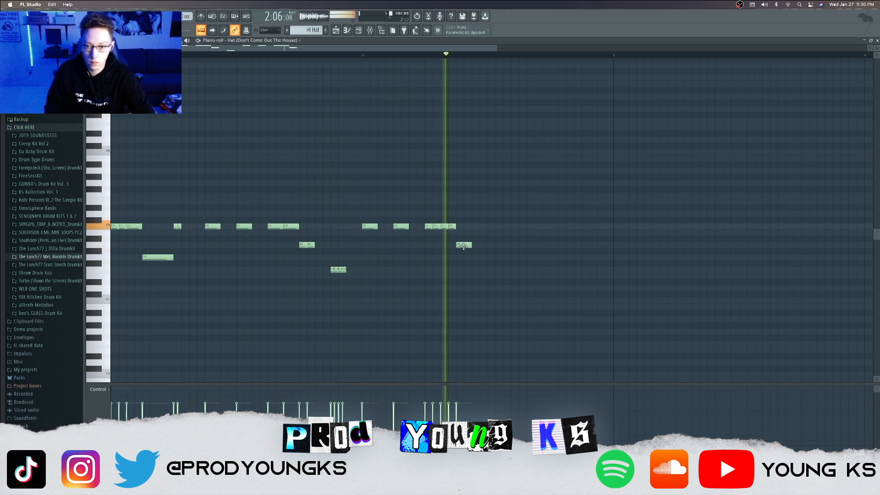
- Add single hats on beat 3, the following offbeat and beat 4 of bar 2
{"action": "left_click", "coordinate": [495, 226]}
{"action": "left_click", "coordinate": [526, 227]}
{"action": "left_click", "coordinate": [552, 227]}
{"action": "key", "text": "space"}
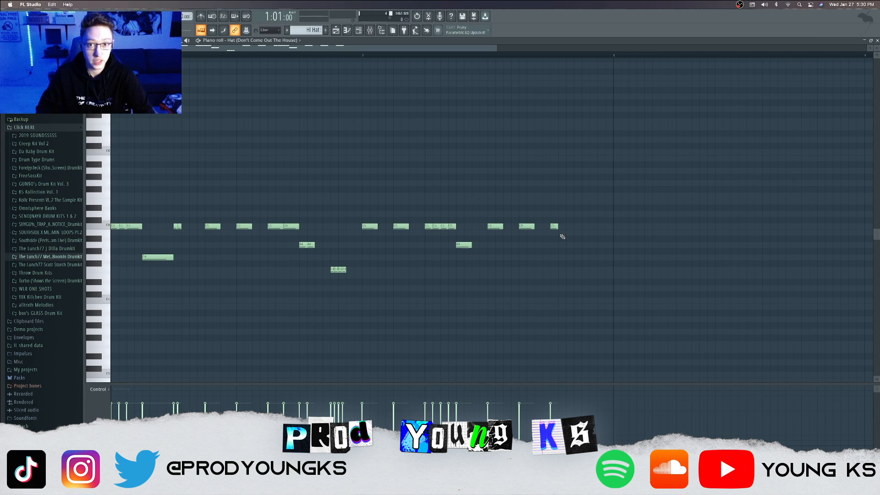
- Follow the beat 4 hat of bar 2 with three hits, each three semitones lower than the last, and play the run
{"action": "left_click", "coordinate": [561, 232]}
{"action": "left_click_drag", "start_coordinate": [563, 241], "coordinate": [577, 282]}
{"action": "key", "text": "space"}
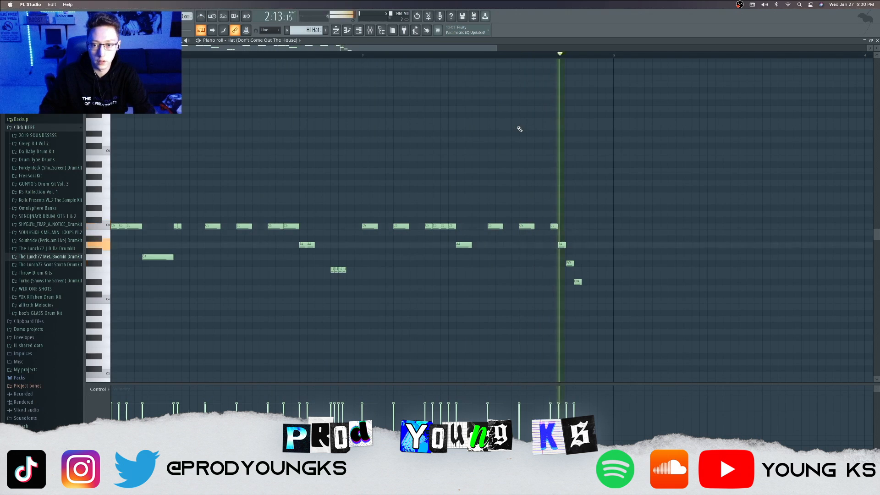
{"action": "key", "text": "space"}
- Tighten the descending run to half-length notes and add a hat on the next offbeat, five semitones below the main hats
{"action": "left_click", "coordinate": [112, 86]}
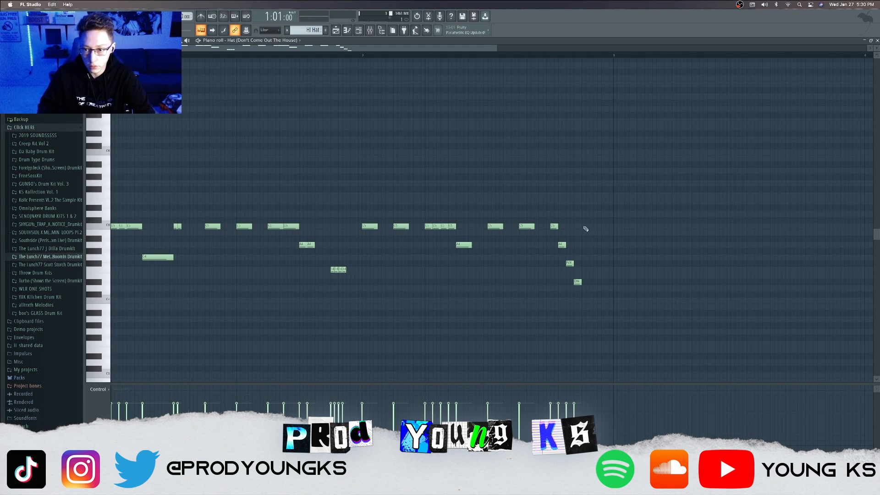
{"action": "left_click_drag", "start_coordinate": [580, 284], "coordinate": [556, 227]}
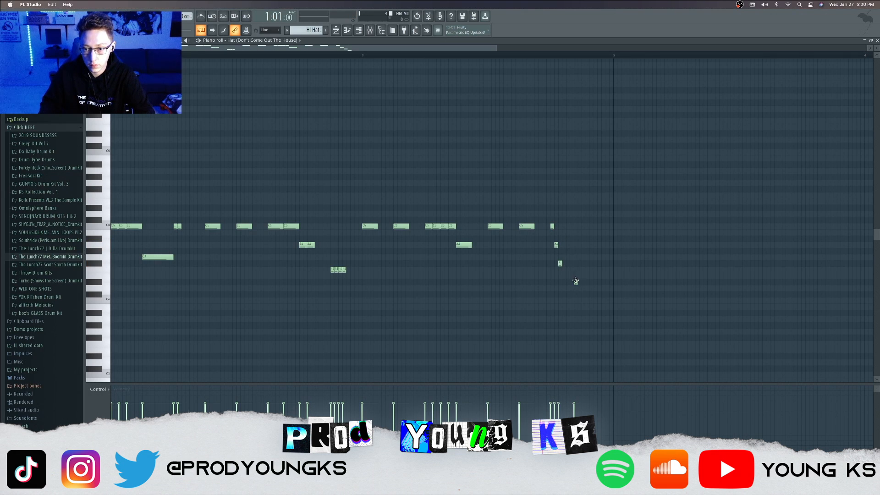
{"action": "key", "text": "space"}
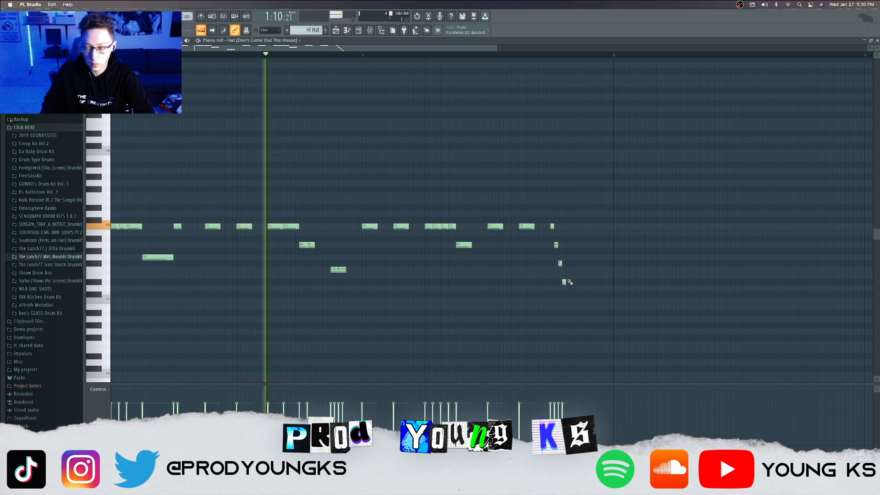
{"action": "left_click", "coordinate": [585, 227]}
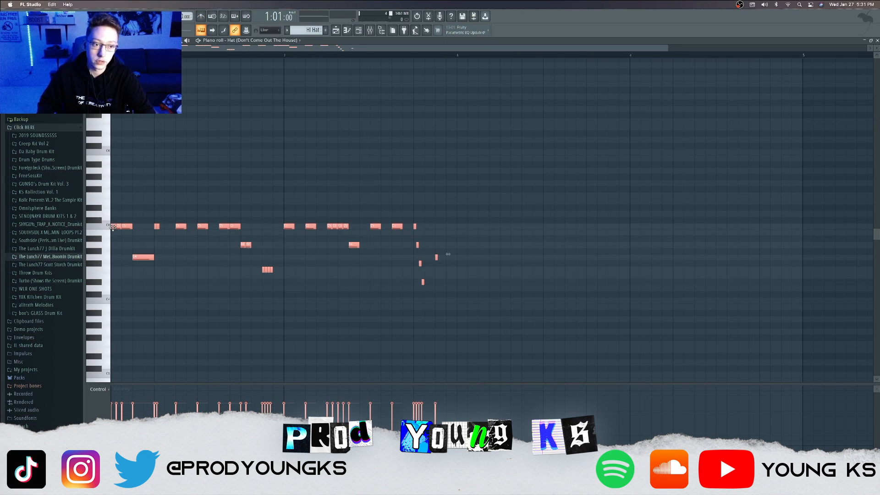
- Duplicate the whole two-bar hat pattern into bars 3 and 4 and clear the selection
{"action": "left_click_drag", "start_coordinate": [113, 228], "coordinate": [463, 227]}
{"action": "left_click", "coordinate": [469, 213], "text": "super"}
{"action": "scroll", "coordinate": [473, 58], "scroll_direction": "up", "scroll_amount": 4}
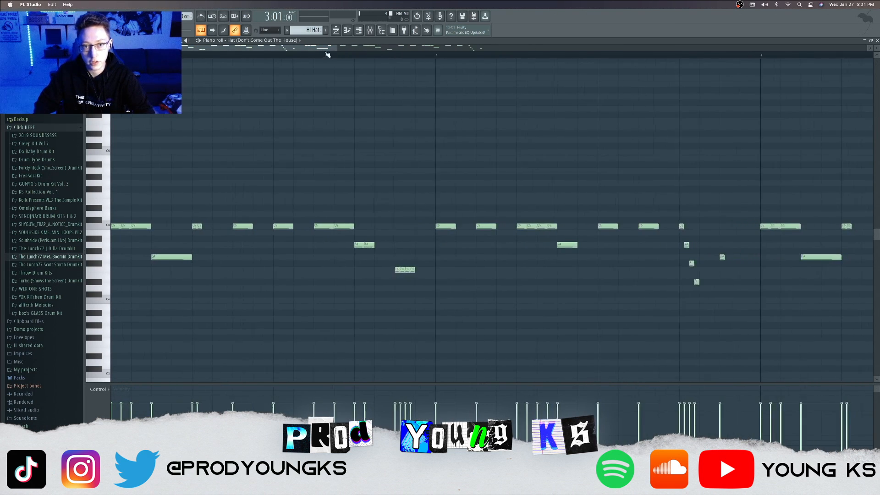
- In bar 3, turn the double hits on beats 2 and 4 into three-hit rolls and play from bar 3
{"action": "key", "text": "space"}
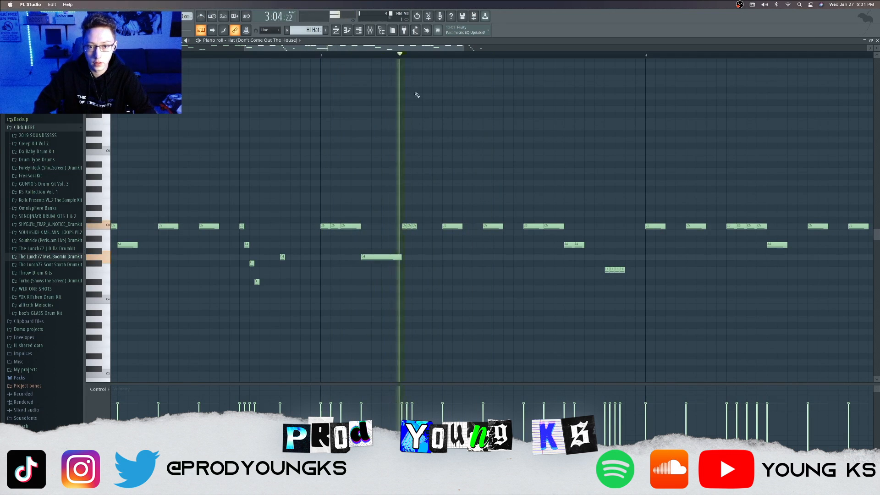
{"action": "key", "text": "space"}
{"action": "key", "text": "space"}
{"action": "left_click", "coordinate": [588, 245]}
{"action": "key", "text": "space"}
{"action": "key", "text": "space"}
{"action": "left_click_drag", "start_coordinate": [588, 246], "coordinate": [599, 245]}
{"action": "key", "text": "space"}
{"action": "key", "text": "space"}
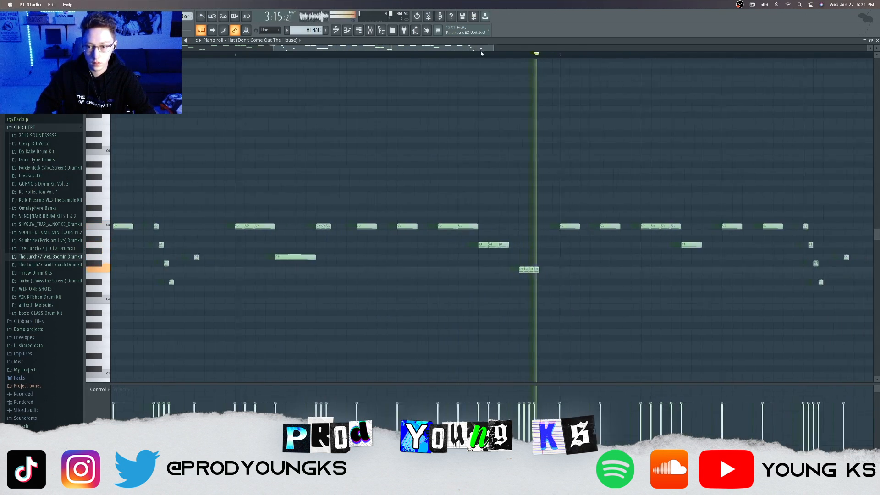
- Extend the last hat of bar 4 into a four-hit descending run, each hit three semitones lower, and play it
{"action": "key", "text": "space"}
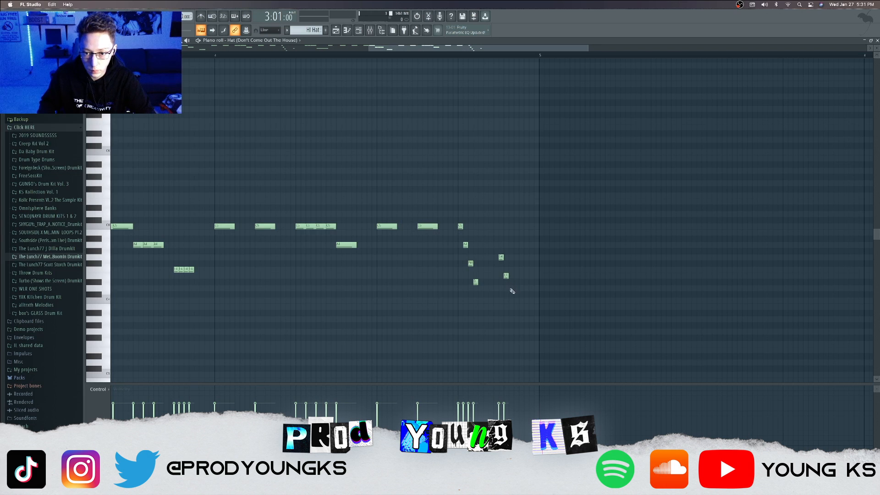
{"action": "key", "text": "space"}
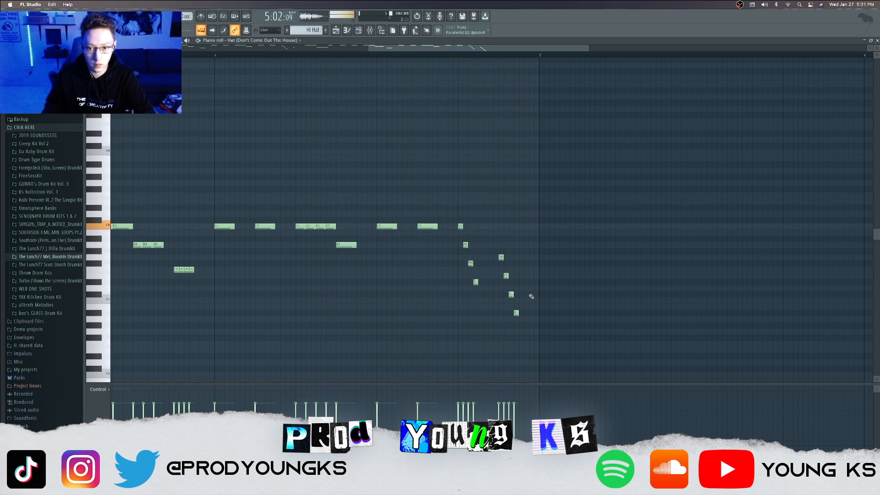
{"action": "left_click_drag", "start_coordinate": [369, 49], "coordinate": [338, 50]}
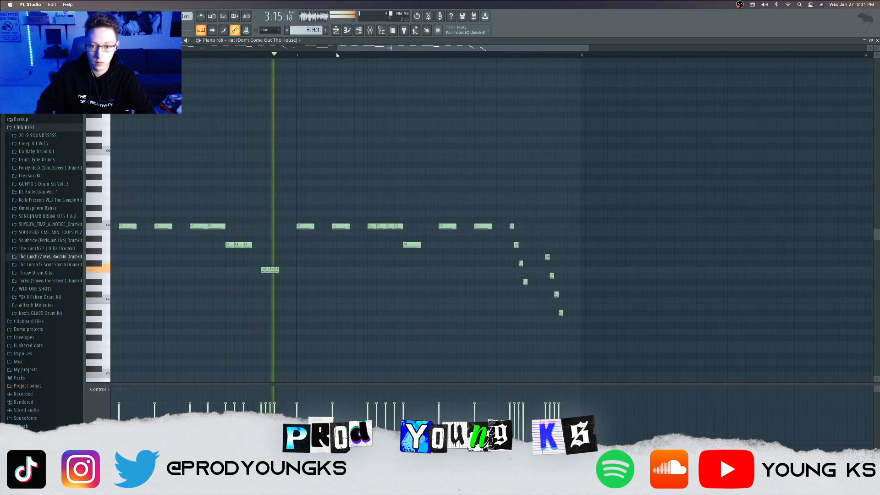
{"action": "left_click", "coordinate": [104, 40]}
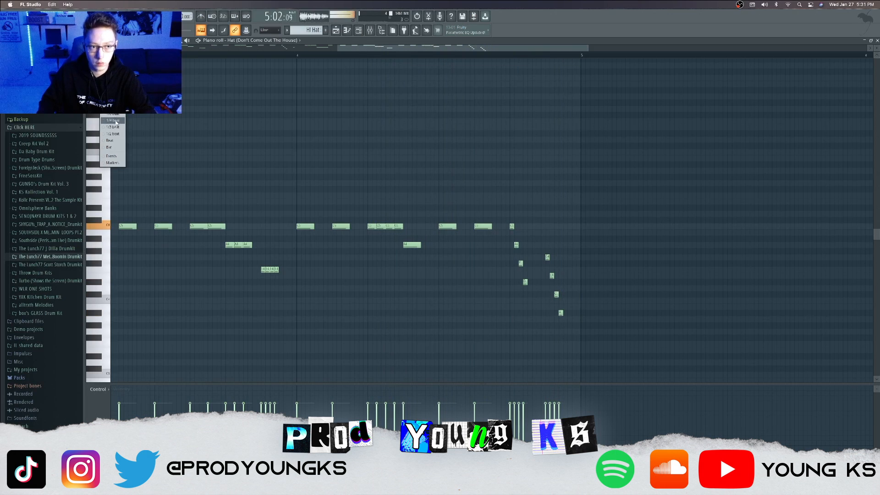
{"action": "left_click_drag", "start_coordinate": [335, 49], "coordinate": [184, 49]}
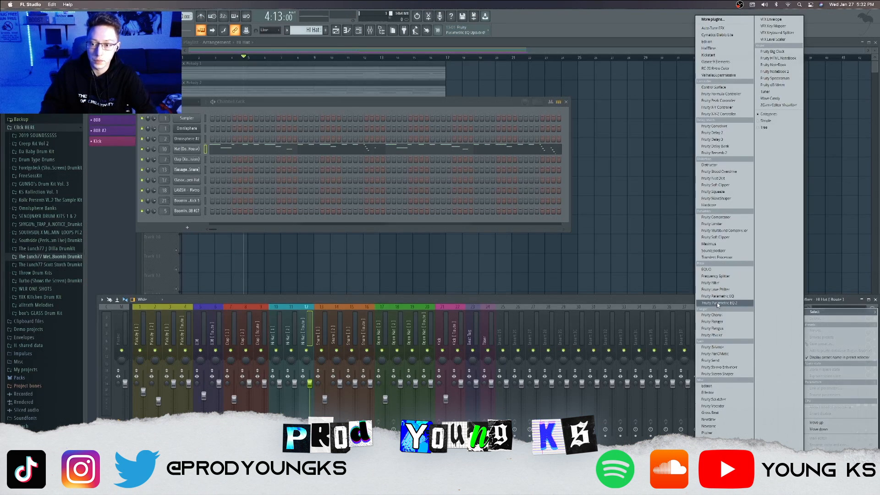
- Add Fruity Parametric EQ 2 to the Hi Hat route mixer track, cut the low frequencies with band 1 and play
{"action": "left_click", "coordinate": [717, 302]}
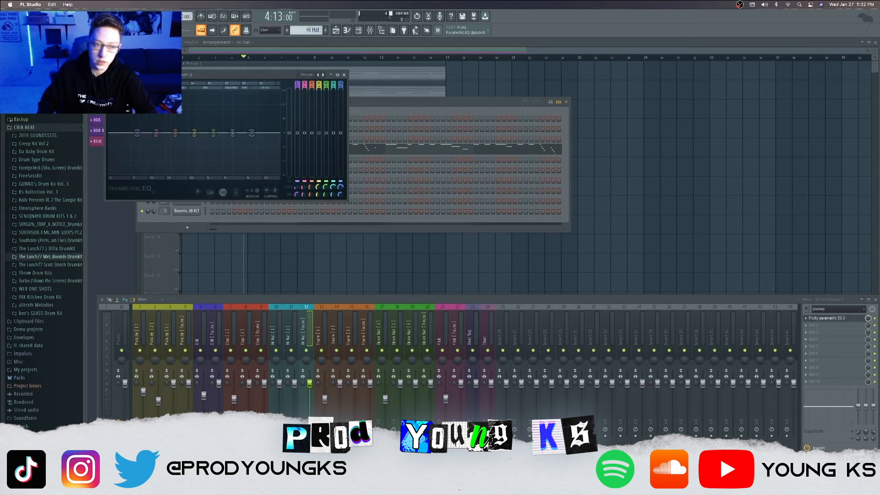
{"action": "left_click_drag", "start_coordinate": [135, 134], "coordinate": [226, 177]}
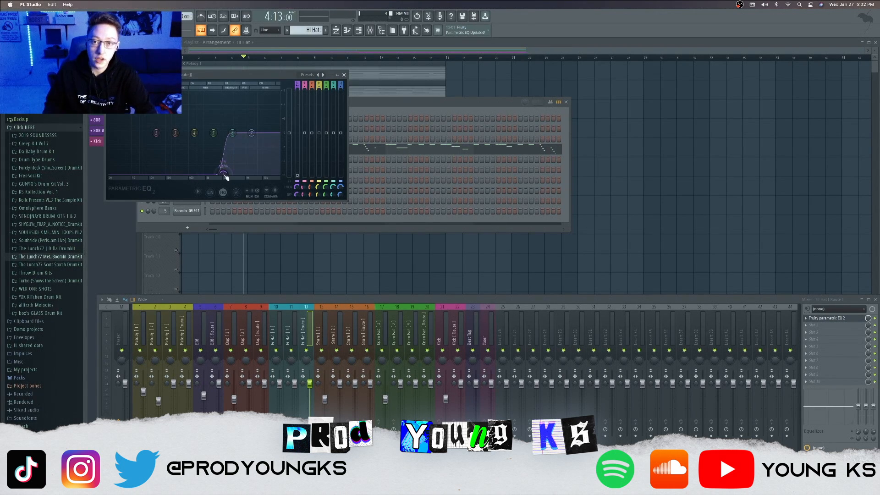
{"action": "key", "text": "space"}
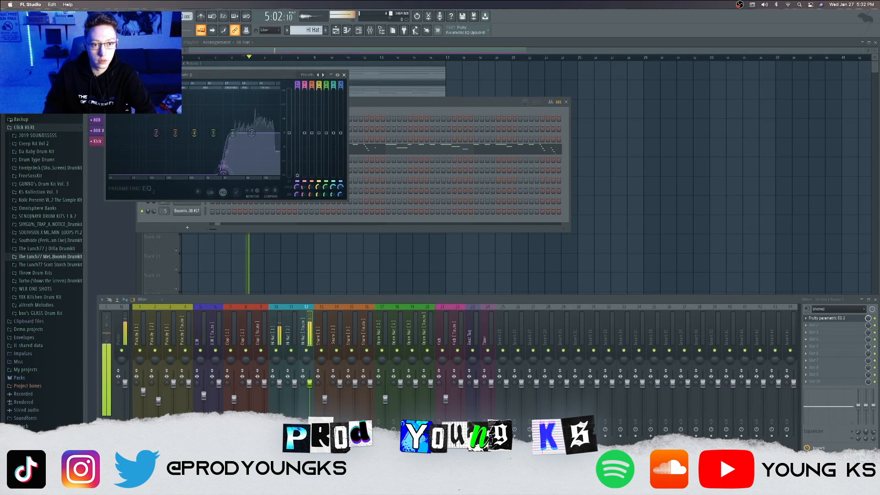
- Move the hats' low cut slightly higher, roll off the extreme highs with band 7, and audition the EQ before closing it
{"action": "key", "text": "space"}
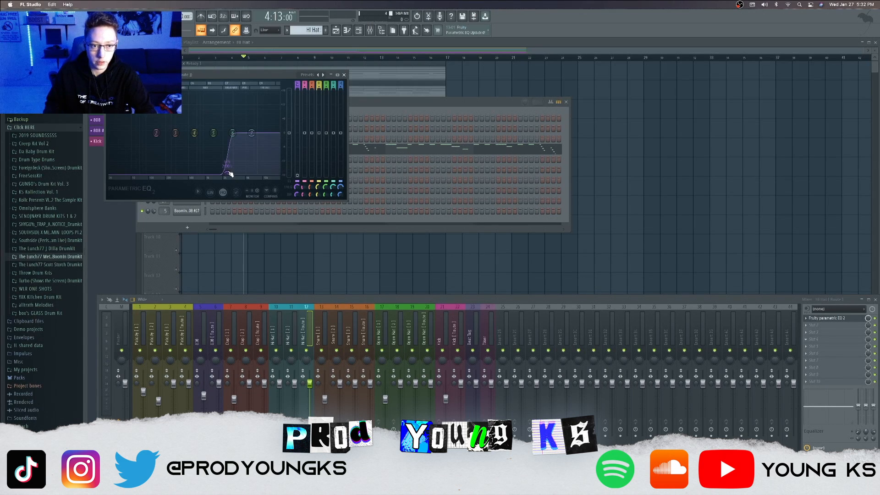
{"action": "key", "text": "space"}
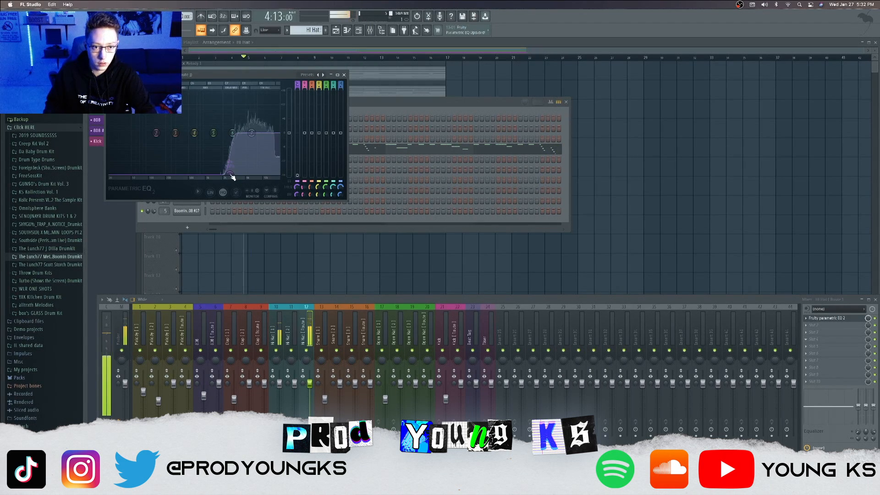
{"action": "key", "text": "space"}
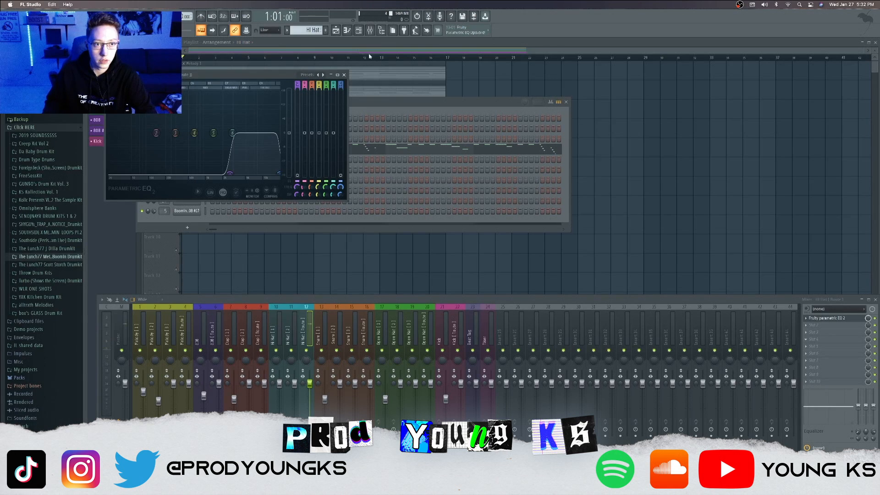
{"action": "key", "text": "space"}
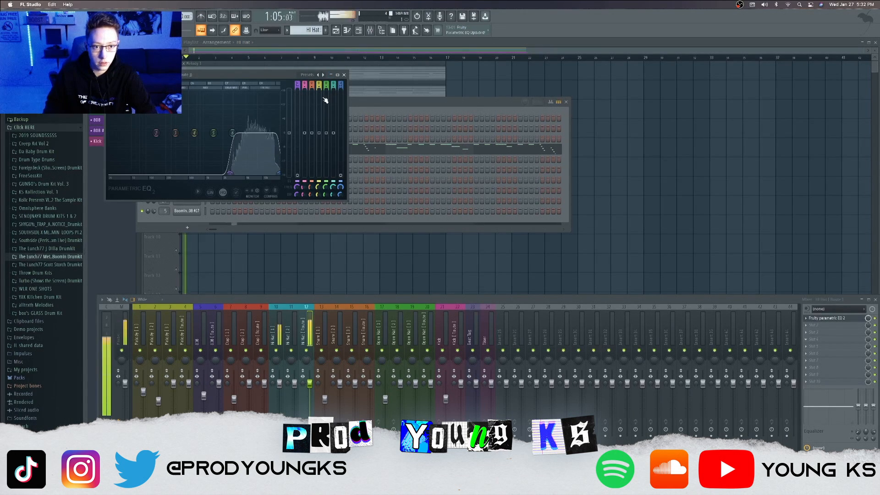
{"action": "key", "text": "space"}
{"action": "left_click", "coordinate": [344, 75]}
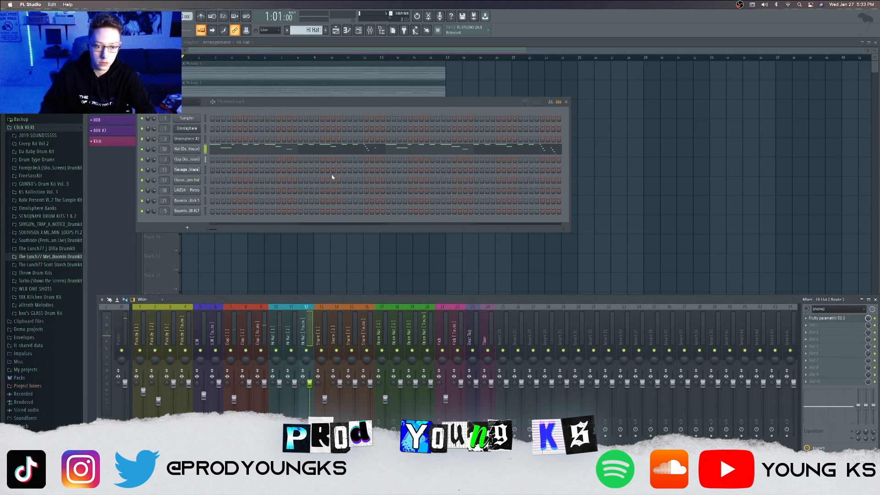
- Add Gross Beat to the Hi Hat route mixer track and select its Basic 8 time slot
{"action": "left_click", "coordinate": [814, 339]}
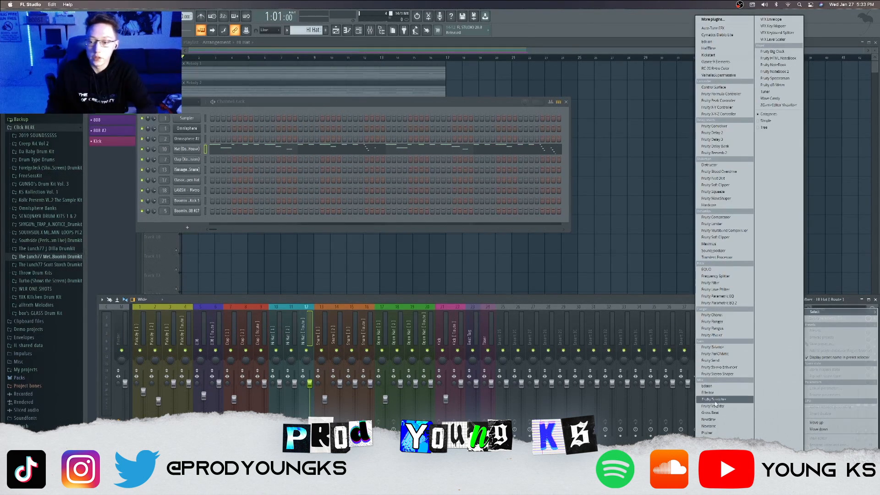
{"action": "left_click", "coordinate": [724, 412]}
{"action": "left_click", "coordinate": [147, 157]}
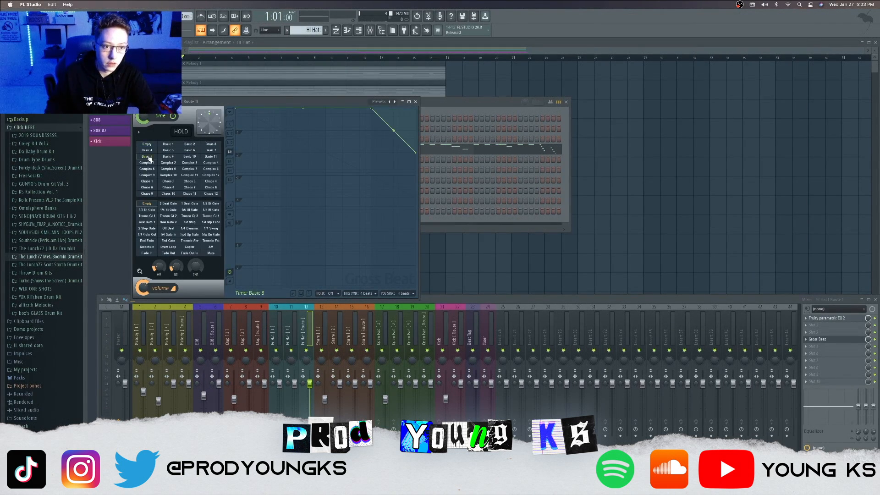
{"action": "left_click", "coordinate": [139, 132]}
{"action": "mouse_move", "coordinate": [170, 139]}
{"action": "left_click", "coordinate": [217, 152]}
{"action": "left_click", "coordinate": [139, 132]}
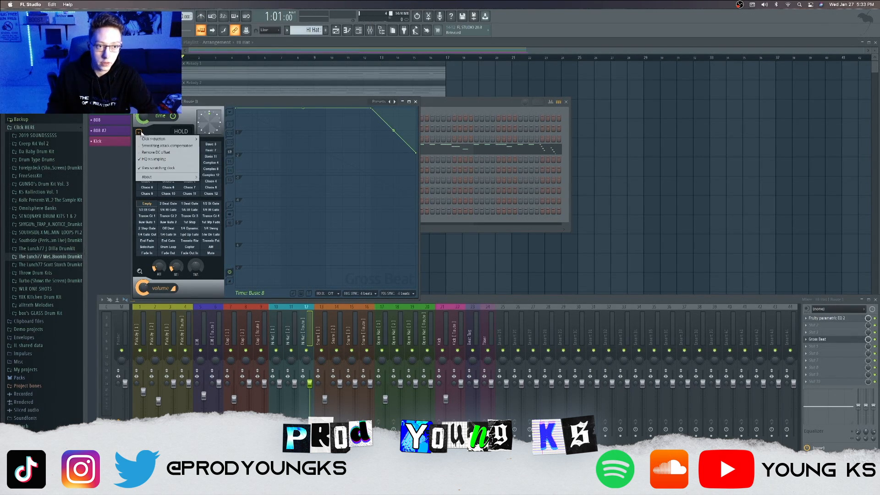
{"action": "left_click", "coordinate": [233, 99]}
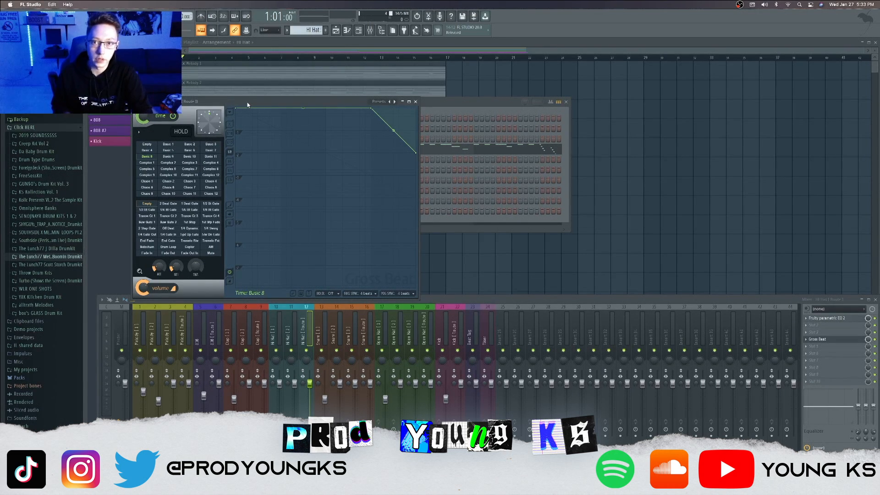
- Try the Momentary preset's 1/2 Speed and 1.5 Beat Rpt time effects on the hats while playing the pattern
{"action": "key", "text": "space"}
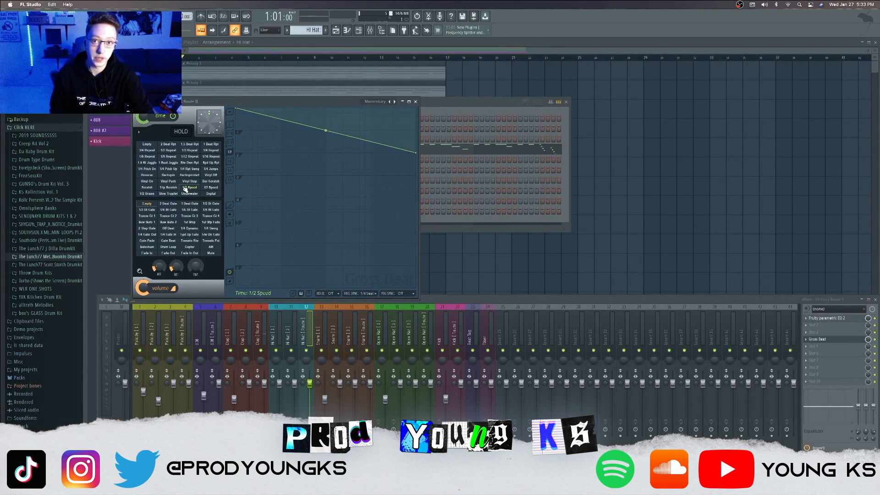
{"action": "key", "text": "space"}
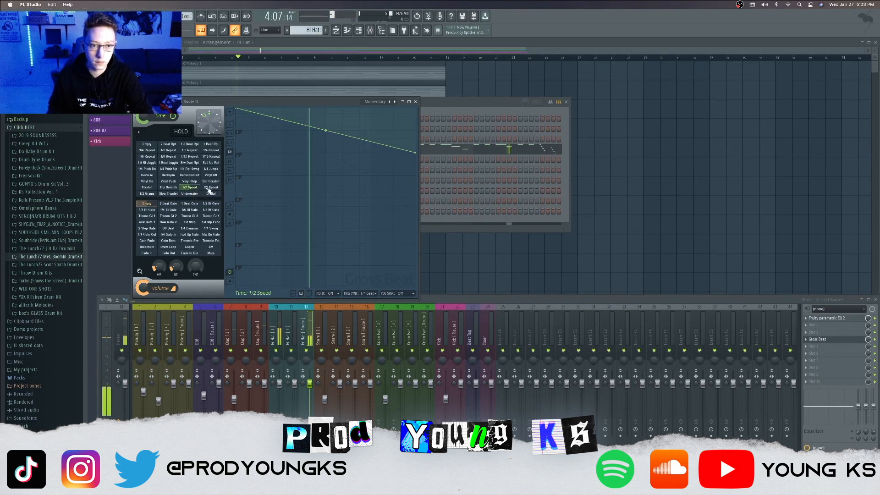
{"action": "key", "text": "space"}
{"action": "left_click", "coordinate": [191, 145]}
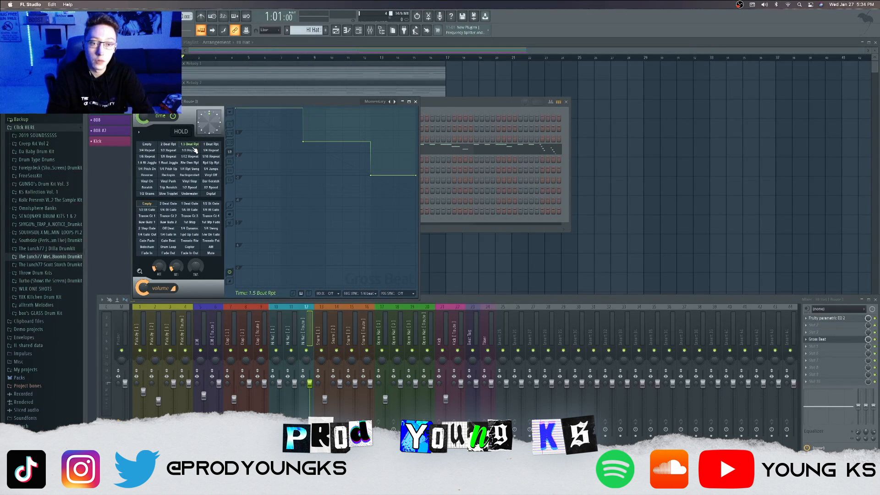
{"action": "key", "text": "space"}
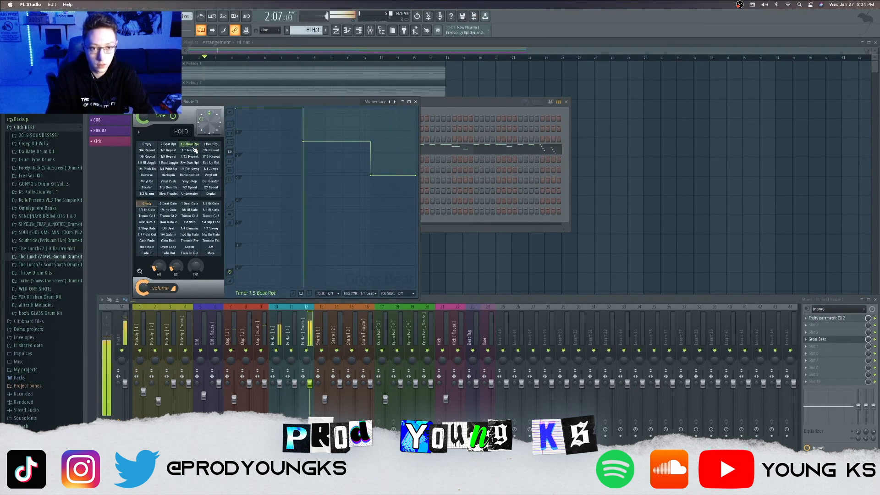
{"action": "key", "text": "space"}
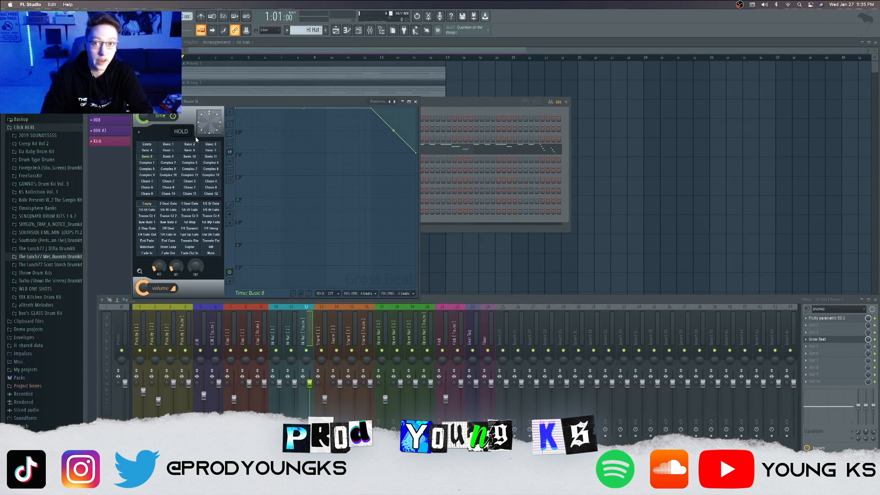
- Set Gross Beat's time mix to 0 and play the hat pattern with Basic 8 selected
{"action": "right_click", "coordinate": [142, 116]}
{"action": "left_click", "coordinate": [166, 213]}
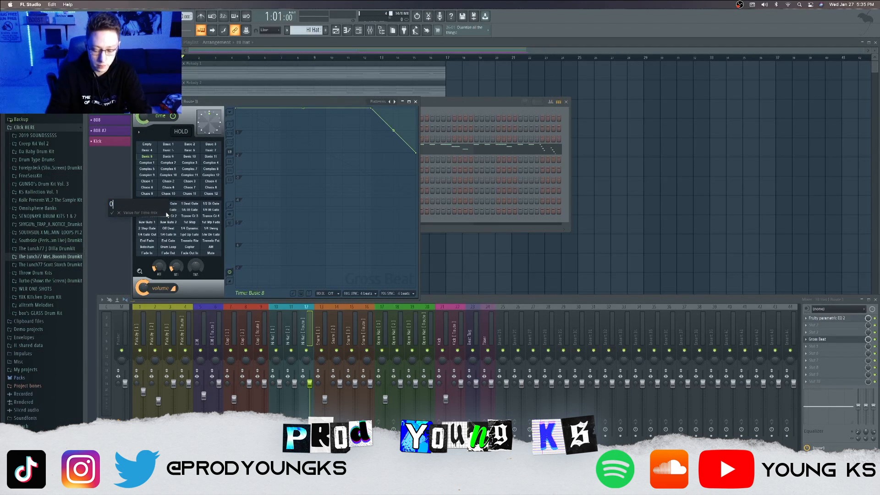
{"action": "type", "text": "0"}
{"action": "key", "text": "Return"}
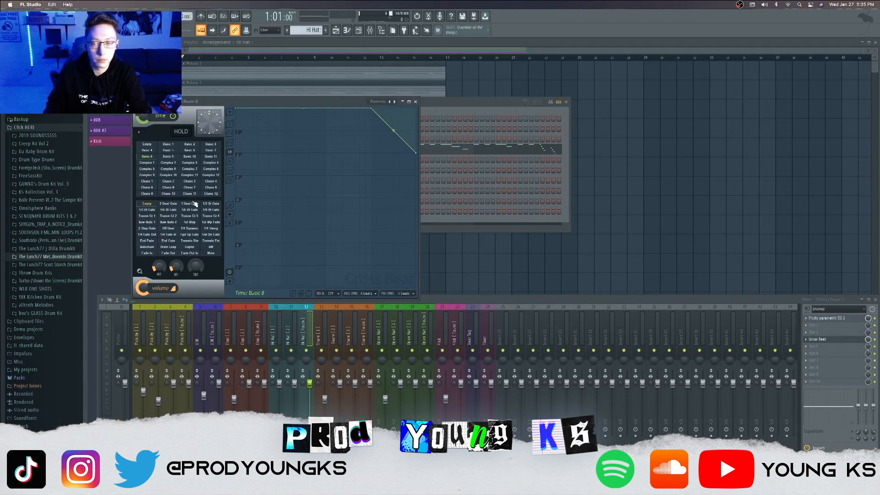
{"action": "key", "text": "space"}
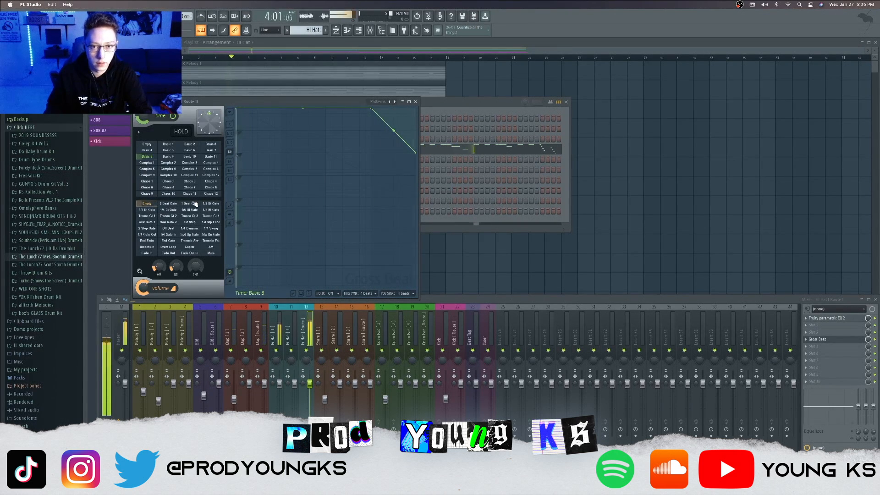
{"action": "key", "text": "space"}
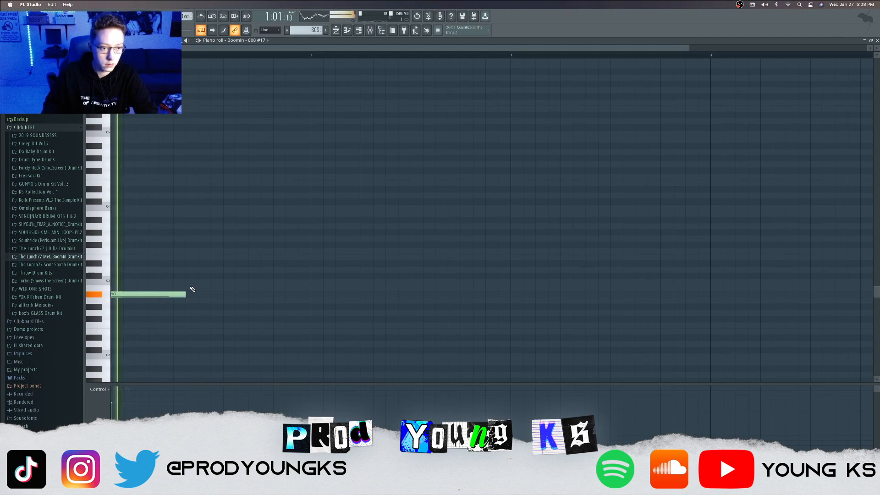
- Lengthen the first 808 note to two beats and add a one-beat note at the same pitch on beat 4
{"action": "left_click", "coordinate": [189, 294]}
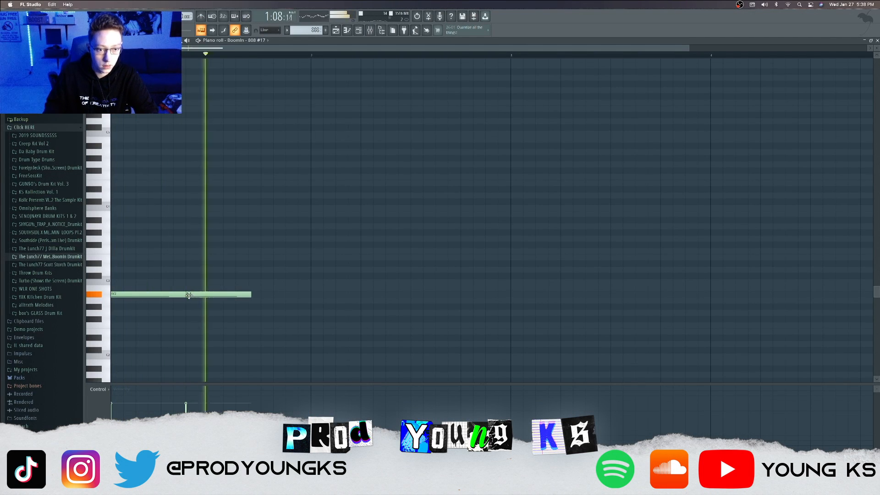
{"action": "right_click", "coordinate": [189, 296]}
{"action": "key", "text": "space"}
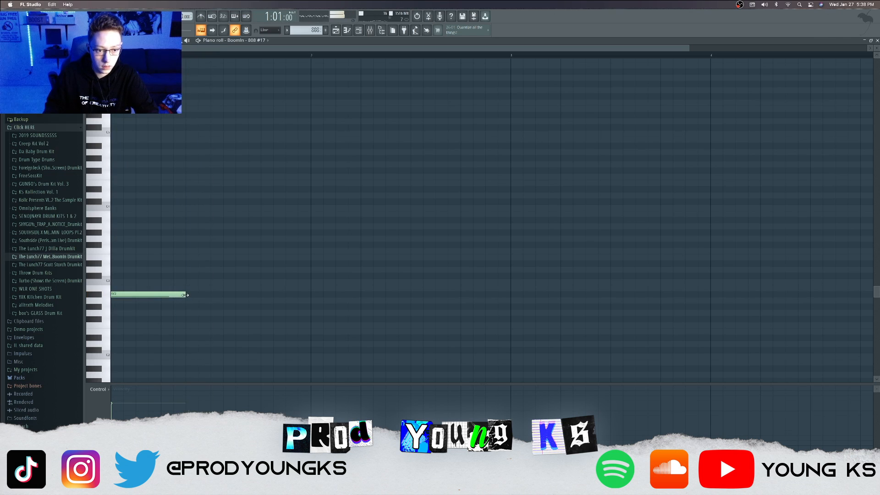
{"action": "key", "text": "space"}
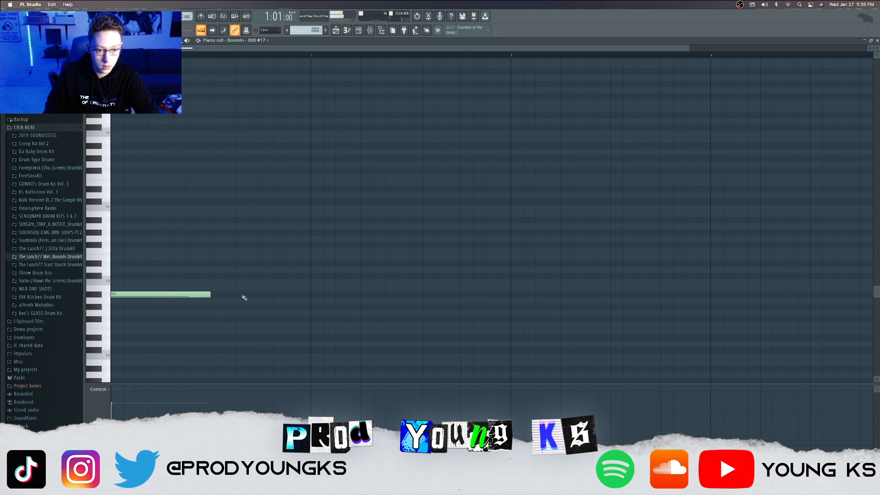
{"action": "left_click", "coordinate": [242, 296]}
{"action": "left_click_drag", "start_coordinate": [335, 295], "coordinate": [310, 295]}
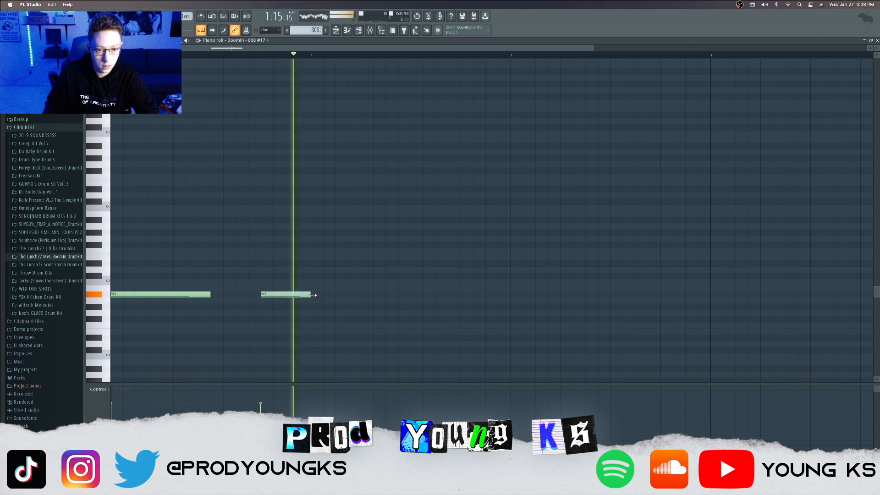
- Duplicate the first bar of the 808 pattern into bar 2 and clear the selection
{"action": "key", "text": "ctrl+b"}
{"action": "key", "text": "ctrl+d"}
{"action": "key", "text": "space"}
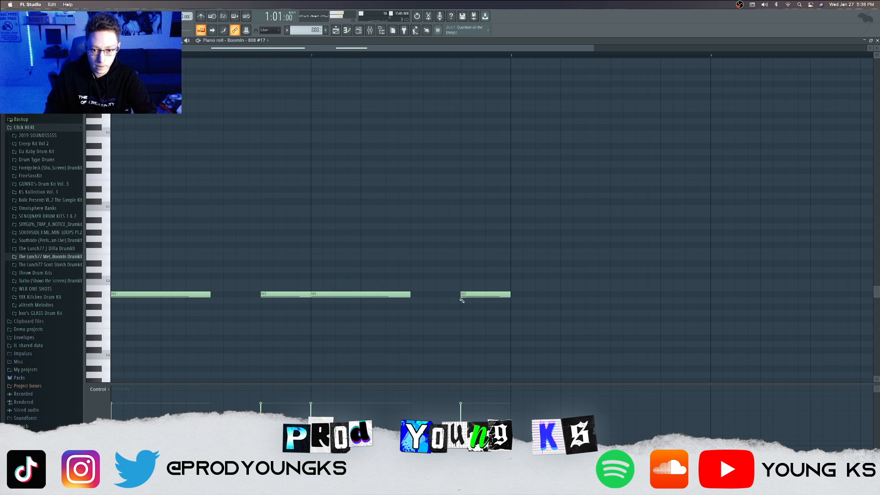
- Add a half-beat 808 note on the second half of beat 3 in bar 2 and raise it an octave
{"action": "key", "text": "space"}
{"action": "left_click", "coordinate": [448, 295]}
{"action": "key", "text": "ctrl+Up"}
{"action": "key", "text": "ctrl+d"}
{"action": "key", "text": "space"}
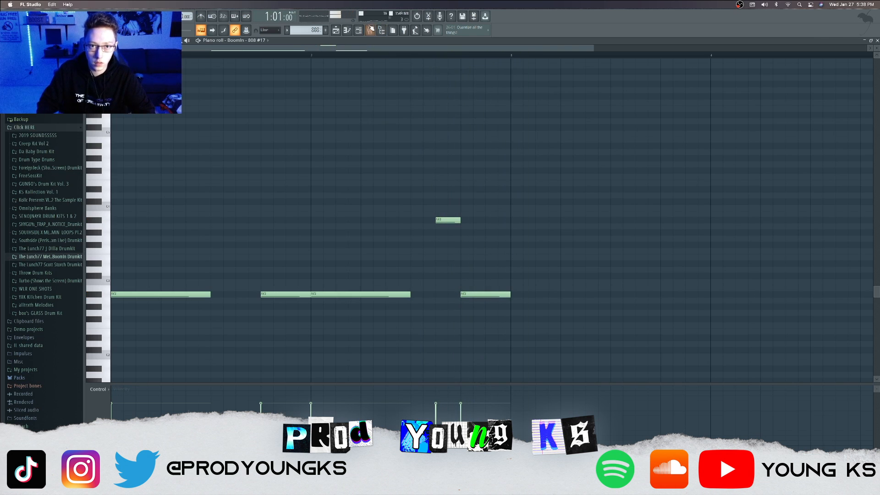
- Play back the 808 patterns and look over the full eight-bar 808 #2 bass line
{"action": "left_click", "coordinate": [370, 30]}
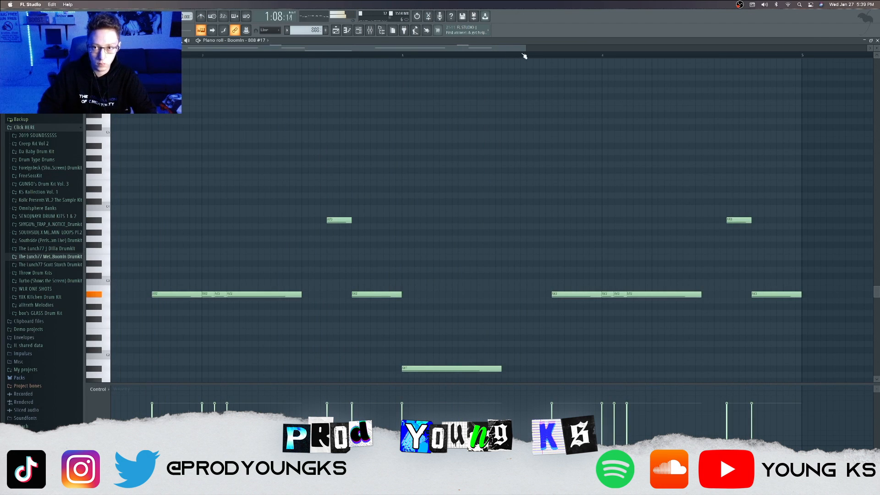
{"action": "left_click_drag", "start_coordinate": [525, 49], "coordinate": [462, 51]}
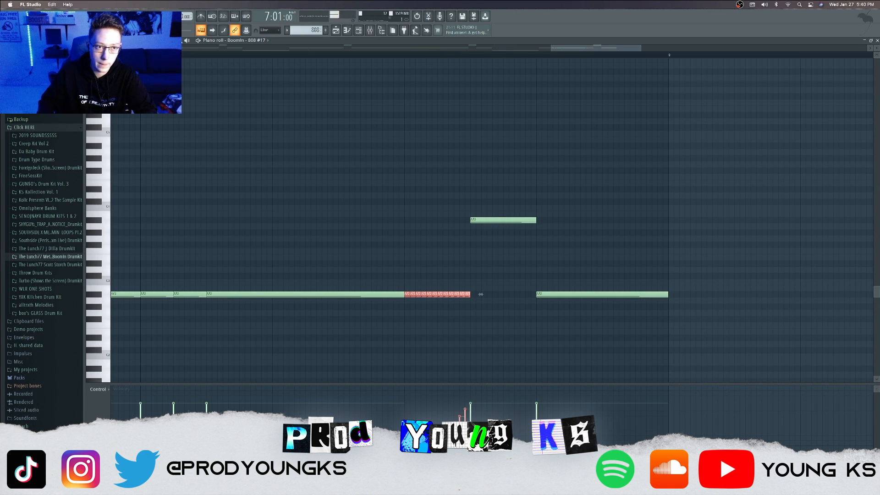
{"action": "key", "text": "space"}
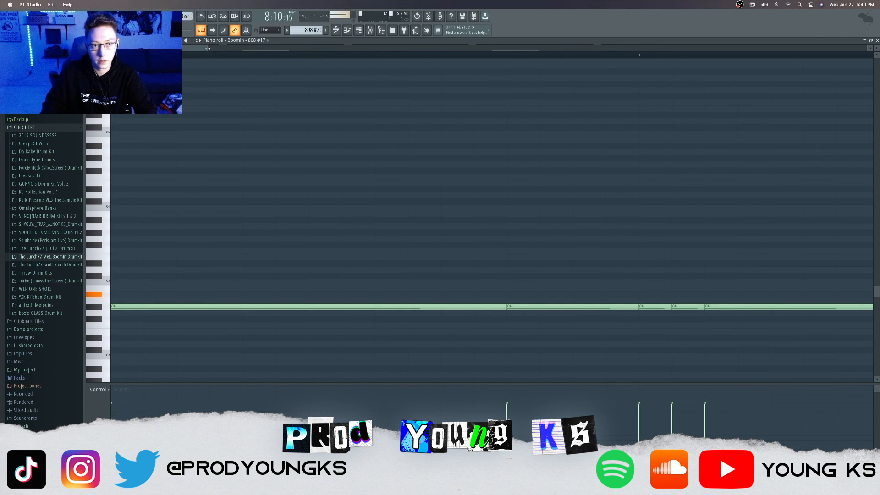
{"action": "left_click_drag", "start_coordinate": [207, 49], "coordinate": [514, 48]}
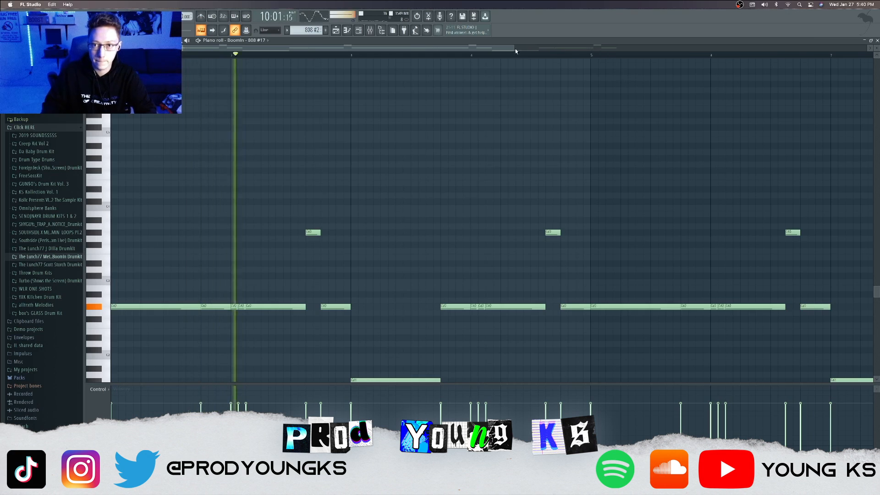
{"action": "scroll", "coordinate": [609, 61], "scroll_direction": "down", "scroll_amount": 3}
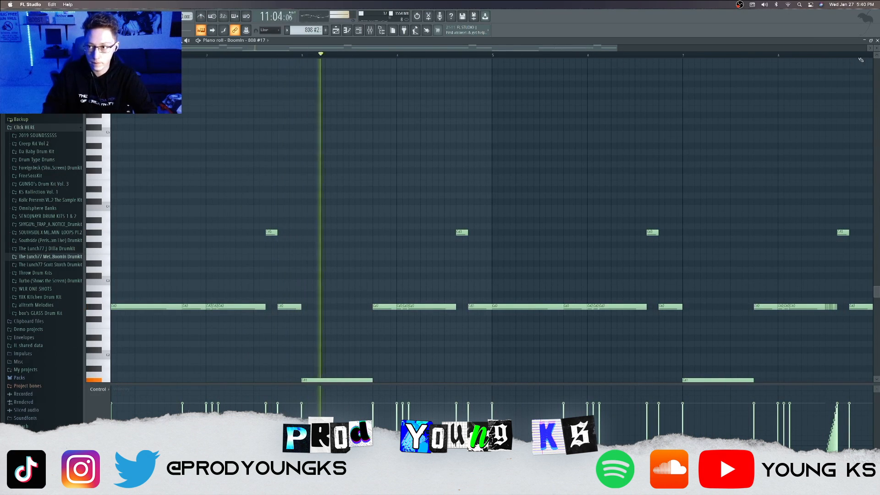
{"action": "key", "text": "F7"}
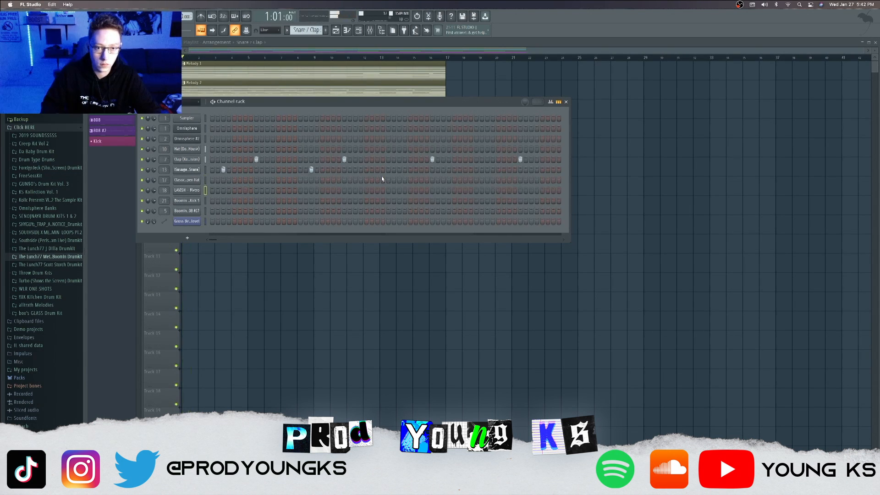
- While the Snare / Clap pattern plays, add snare hits on steps 31, 35, 51 and 59, removing the one on step 27
{"action": "key", "text": "space"}
{"action": "left_click", "coordinate": [401, 170]}
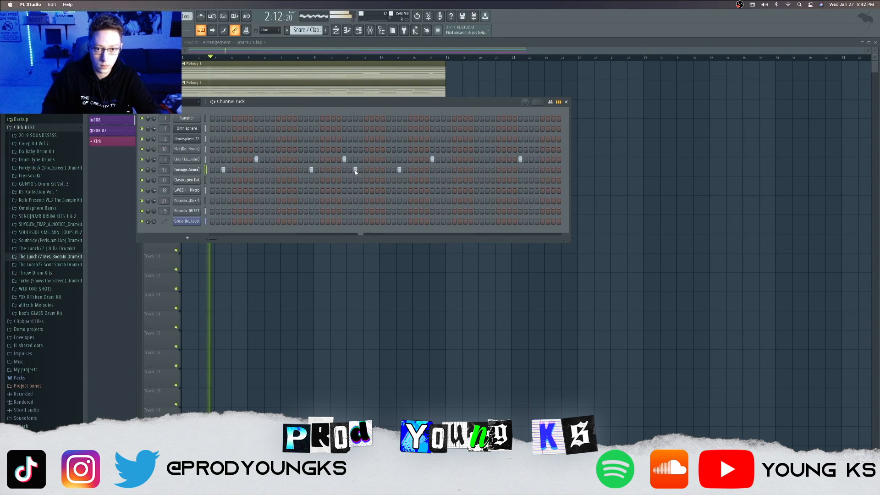
{"action": "left_click", "coordinate": [378, 170]}
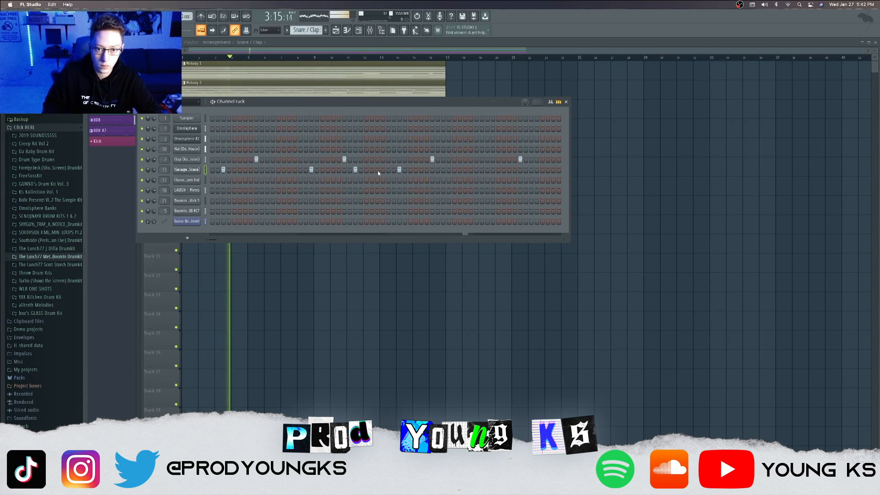
{"action": "left_click", "coordinate": [357, 171]}
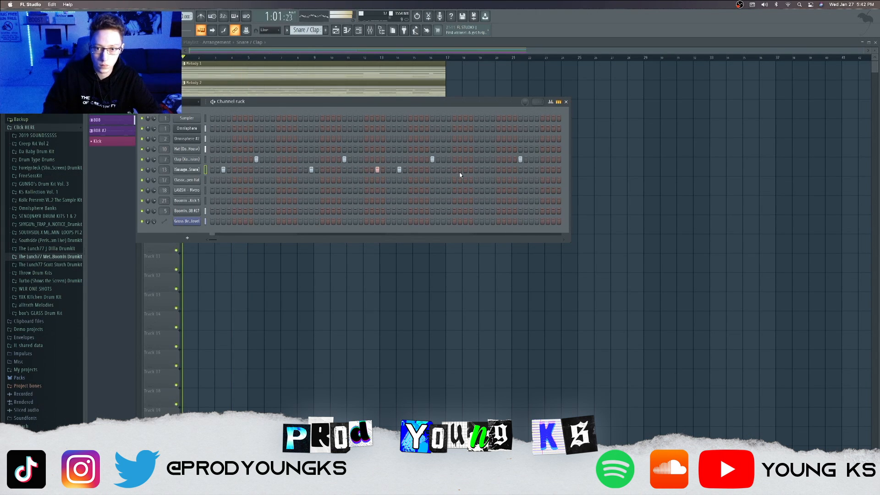
{"action": "left_click", "coordinate": [487, 171]}
{"action": "left_click", "coordinate": [532, 170]}
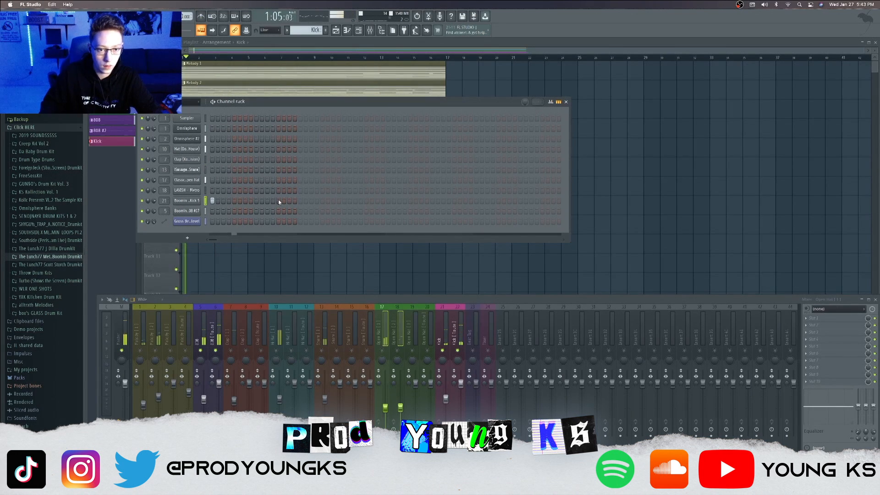
- Add kick hits on steps 13, 17, 18 and 19 and open the kick channel in the piano roll
{"action": "left_click", "coordinate": [278, 200]}
{"action": "left_click", "coordinate": [300, 200]}
{"action": "left_click", "coordinate": [306, 200]}
{"action": "left_click", "coordinate": [311, 201]}
{"action": "right_click", "coordinate": [188, 202]}
{"action": "left_click", "coordinate": [227, 201]}
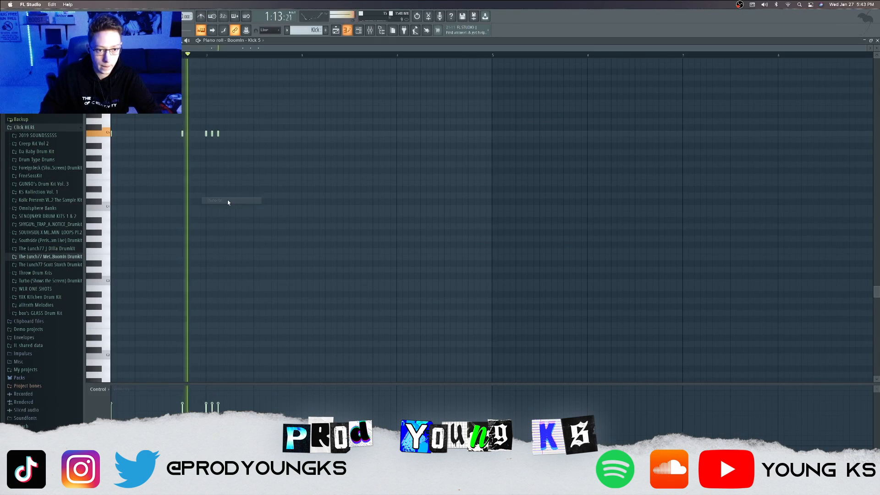
- Add kick notes in bar 2 on the second half of beat 2, the second half of beat 3, and beat 4
{"action": "key", "text": "space"}
{"action": "left_click_drag", "start_coordinate": [867, 48], "coordinate": [666, 48]}
{"action": "key", "text": "space"}
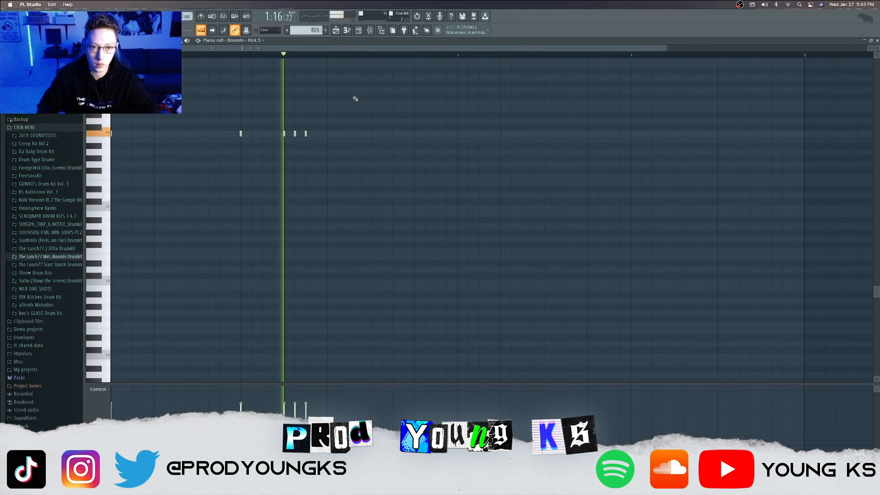
{"action": "key", "text": "space"}
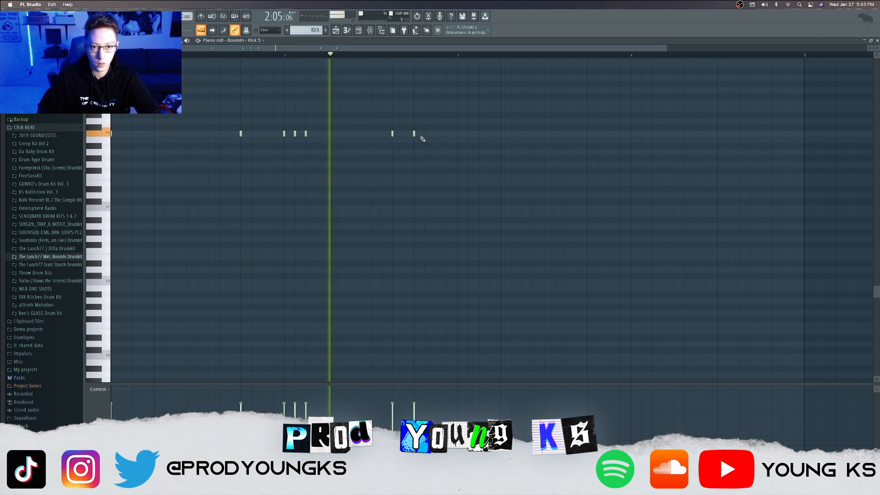
{"action": "left_click", "coordinate": [349, 134]}
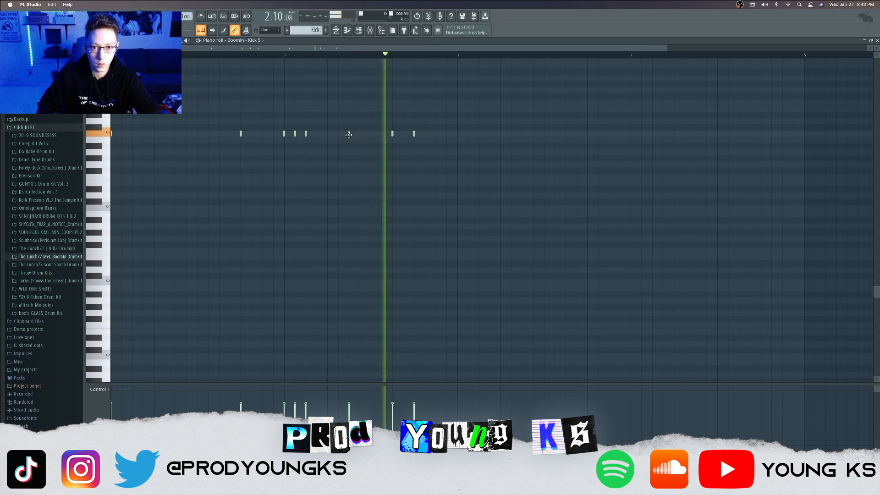
{"action": "key", "text": "space"}
- Add kick notes at the start of bar 3 and on beat 4 of bar 3, replaying from bar 3
{"action": "left_click", "coordinate": [466, 135]}
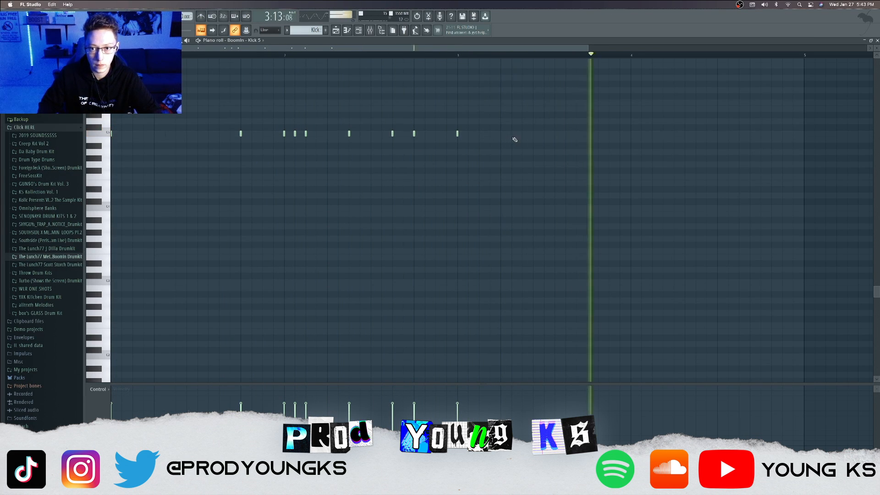
{"action": "key", "text": "space"}
{"action": "left_click", "coordinate": [459, 55]}
{"action": "key", "text": "space"}
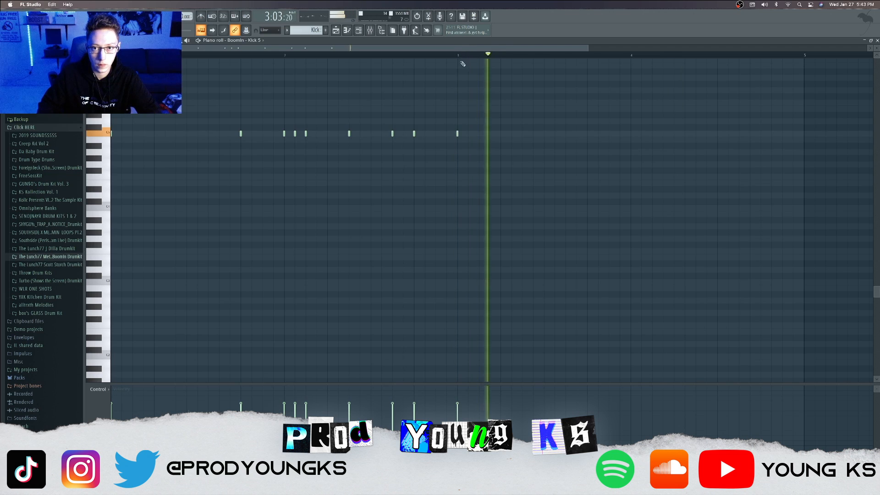
{"action": "key", "text": "space"}
{"action": "left_click", "coordinate": [586, 133]}
{"action": "key", "text": "space"}
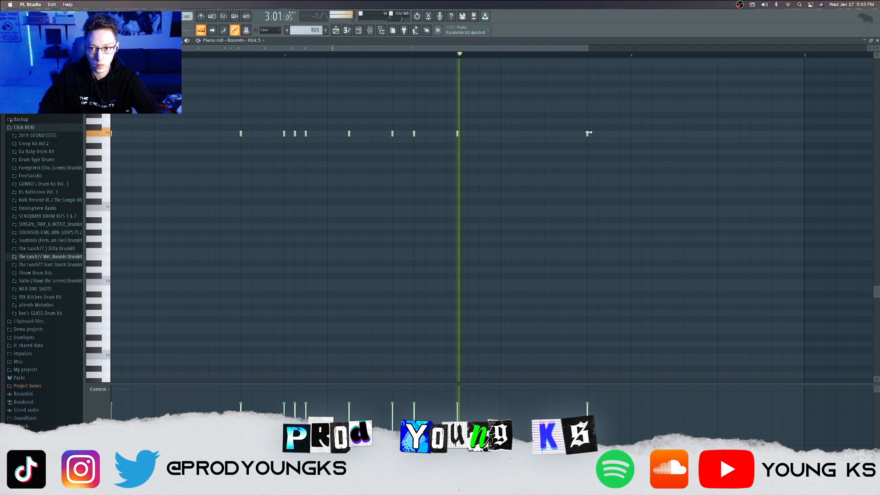
{"action": "left_click", "coordinate": [610, 133]}
{"action": "key", "text": "space"}
{"action": "right_click", "coordinate": [611, 134]}
{"action": "key", "text": "space"}
- Add three consecutive kick notes on the first three steps of bar 4 and play the pattern
{"action": "left_click_drag", "start_coordinate": [591, 47], "coordinate": [649, 53]}
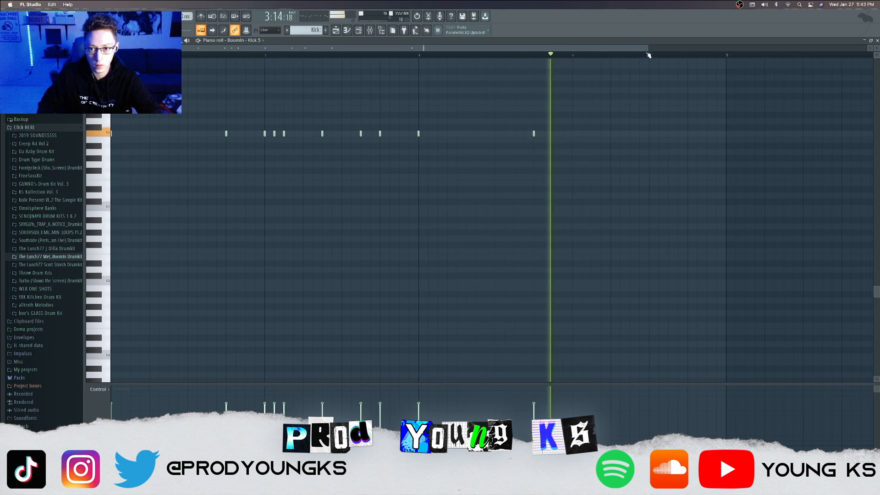
{"action": "key", "text": "space"}
{"action": "left_click", "coordinate": [572, 133]}
{"action": "key", "text": "space"}
{"action": "left_click", "coordinate": [583, 134]}
{"action": "left_click", "coordinate": [591, 133]}
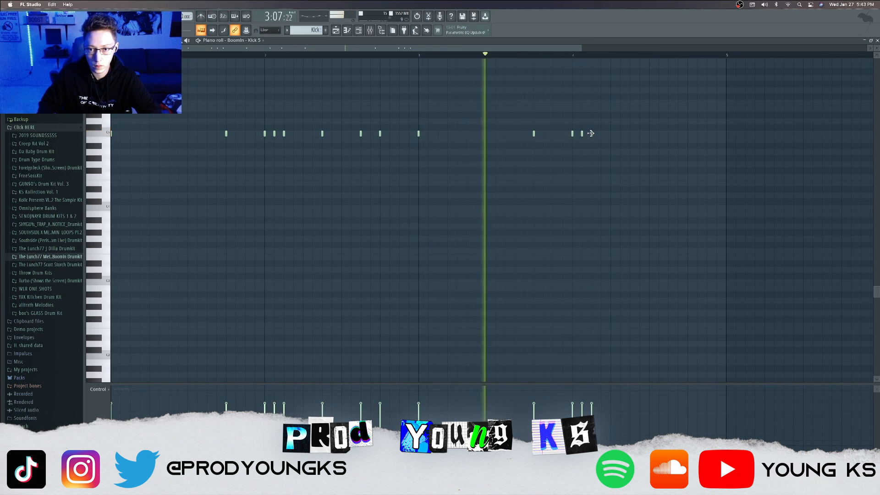
{"action": "key", "text": "space"}
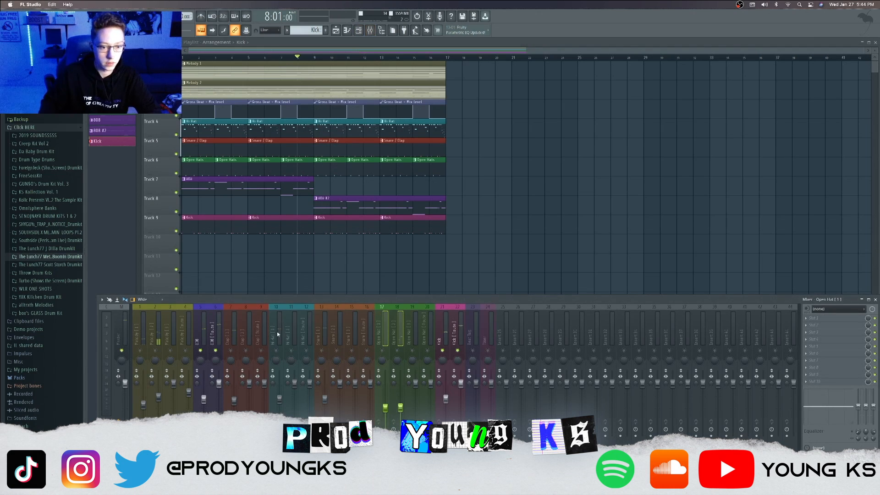
- While the arrangement plays, lower the Kick mixer track's volume clearly and the 808 track's volume slightly
{"action": "left_click", "coordinate": [446, 333]}
{"action": "key", "text": "space"}
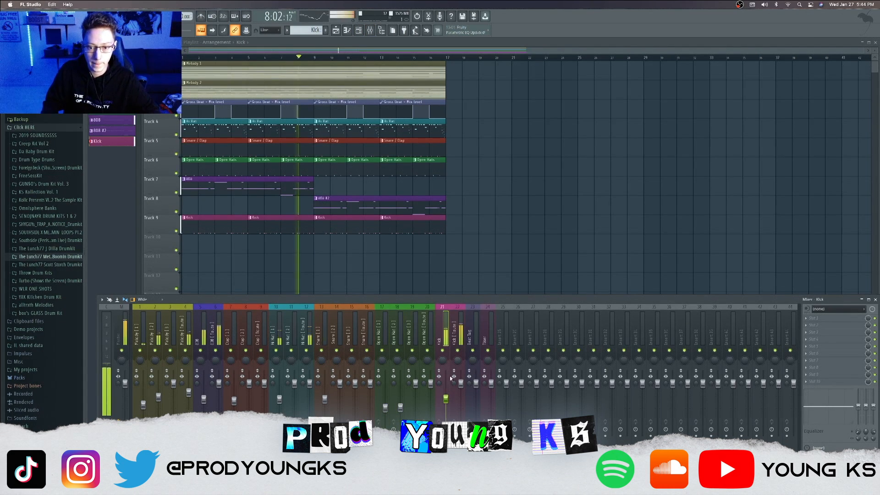
{"action": "left_click_drag", "start_coordinate": [446, 400], "coordinate": [446, 413]}
{"action": "key", "text": "space"}
{"action": "key", "text": "space"}
{"action": "key", "text": "space"}
{"action": "key", "text": "space"}
{"action": "left_click_drag", "start_coordinate": [204, 400], "coordinate": [204, 404]}
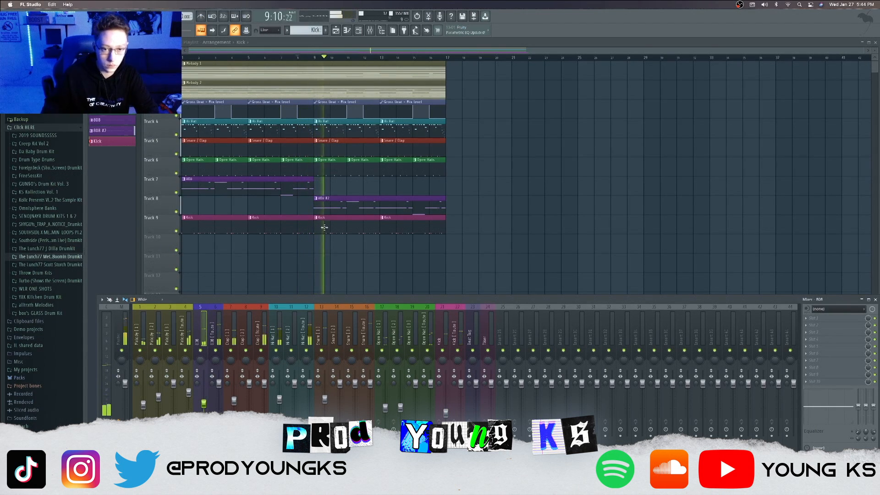
{"action": "key", "text": "F9"}
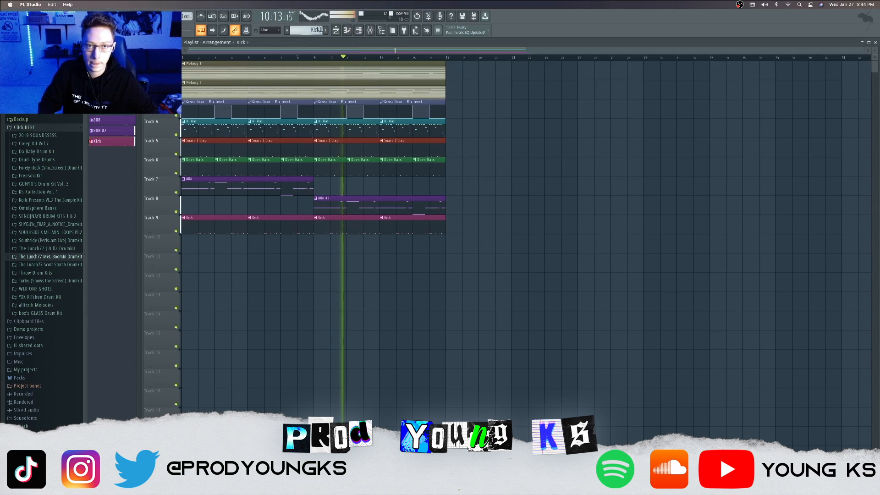
- Reopen the mixer, select both Open Hat tracks together, lower their volume slightly and stop playback
{"action": "left_click", "coordinate": [370, 30]}
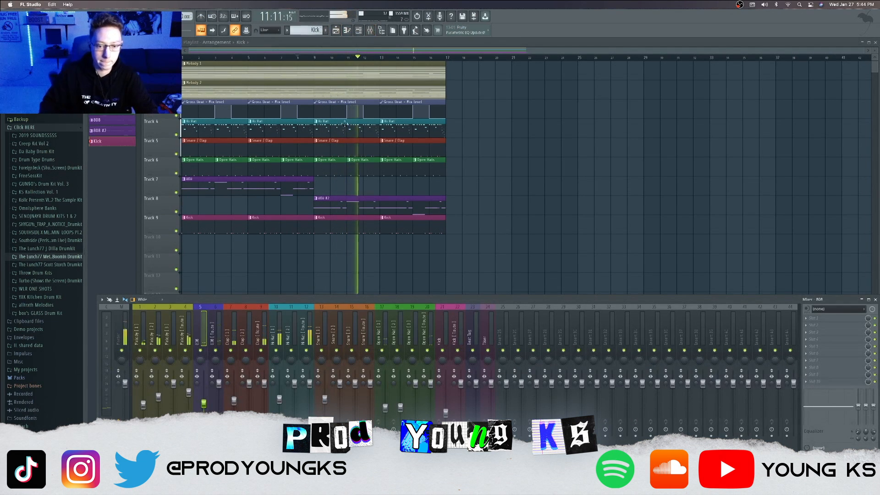
{"action": "left_click", "coordinate": [386, 344]}
{"action": "left_click", "coordinate": [400, 335], "text": "shift+super"}
{"action": "left_click_drag", "start_coordinate": [385, 407], "coordinate": [385, 413]}
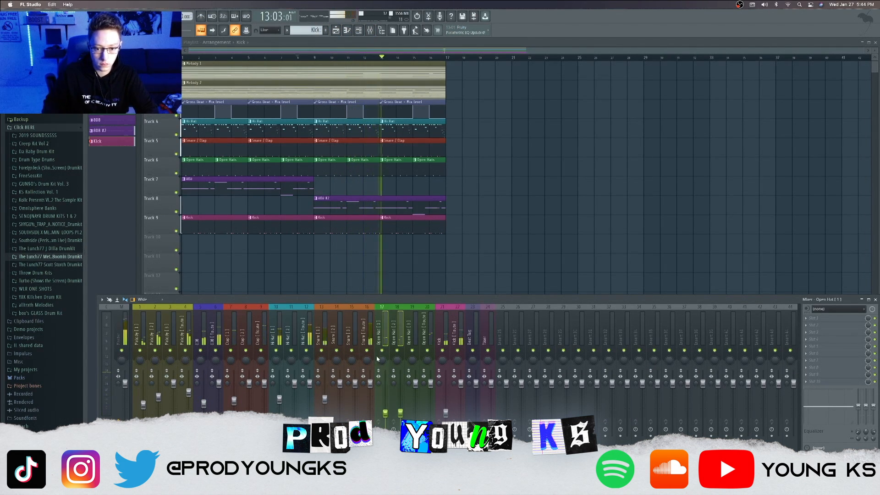
{"action": "key", "text": "space"}
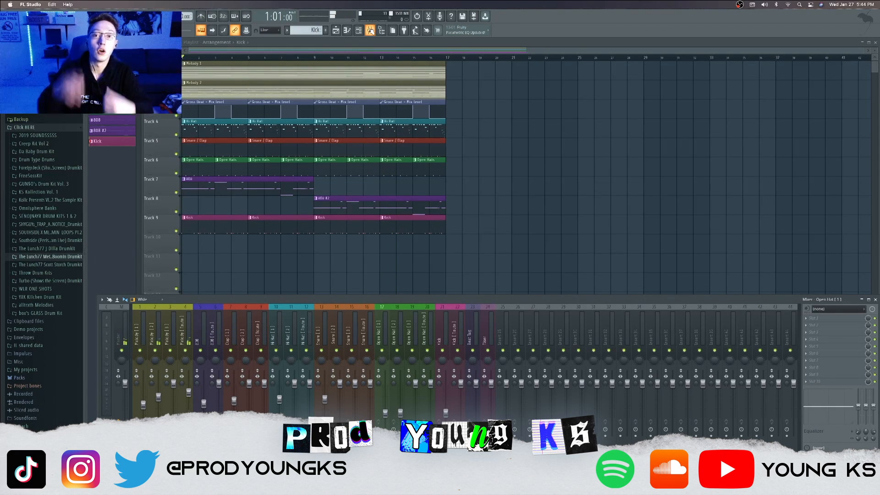